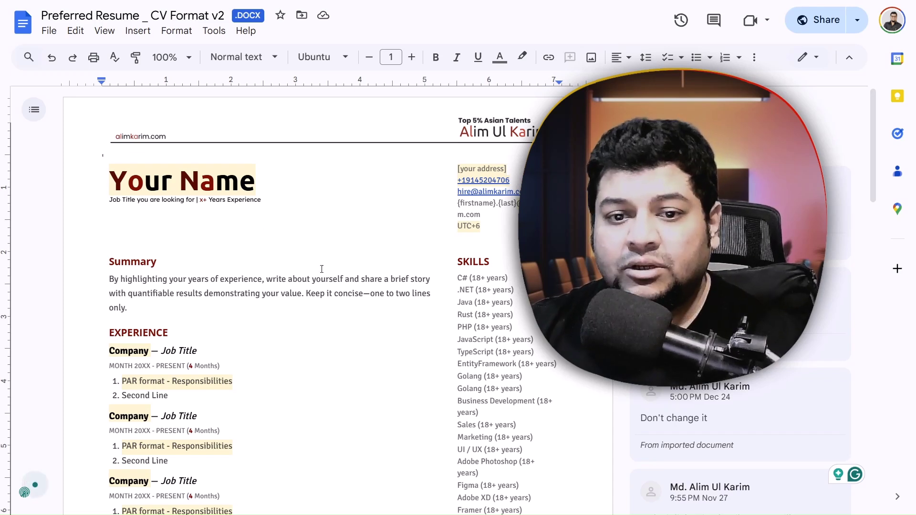
Step: Overwrite the start of the Your Name heading with the owner's first and middle names
{"action": "left_click", "coordinate": [245, 200]}
{"action": "triple_click", "coordinate": [127, 180]}
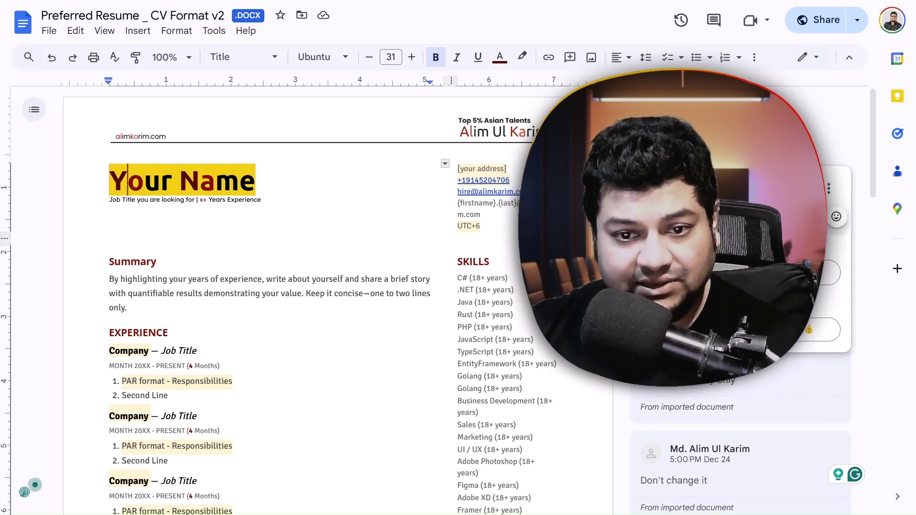
{"action": "left_click_drag", "start_coordinate": [125, 185], "coordinate": [117, 182]}
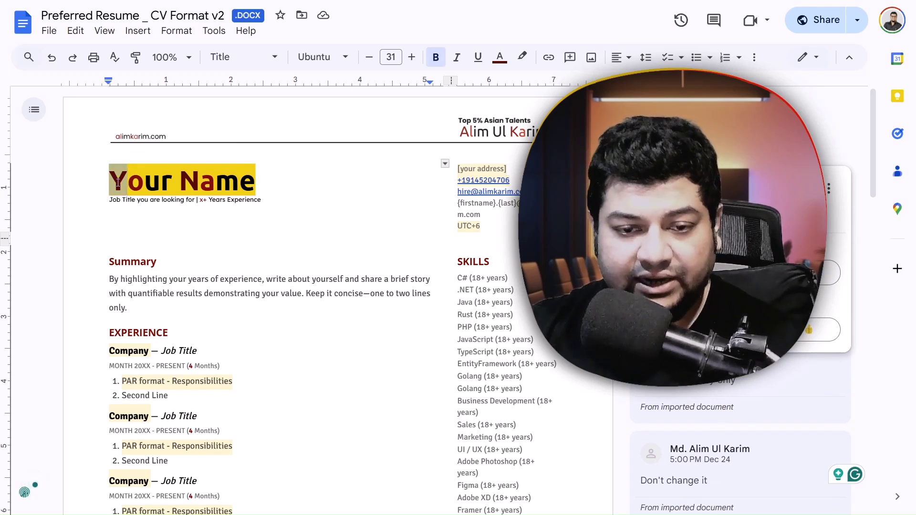
{"action": "type", "text": "A"}
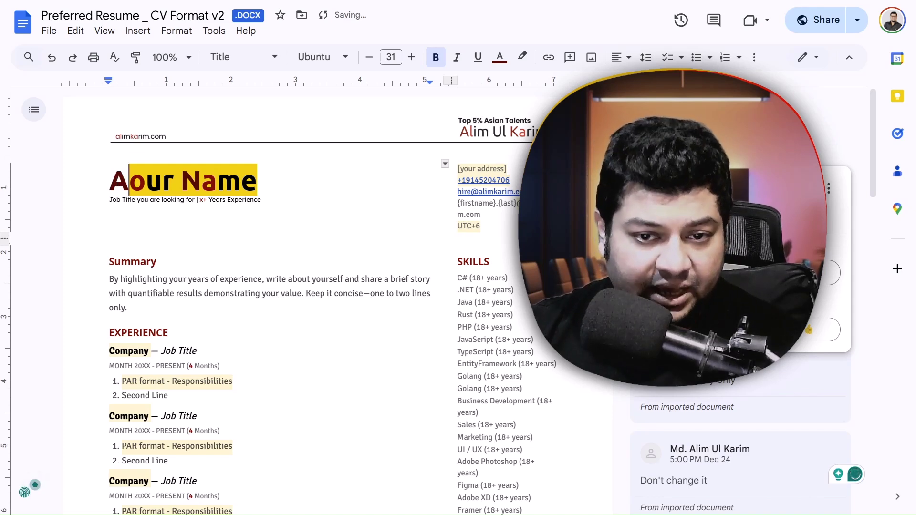
{"action": "key", "text": "shift+Right"}
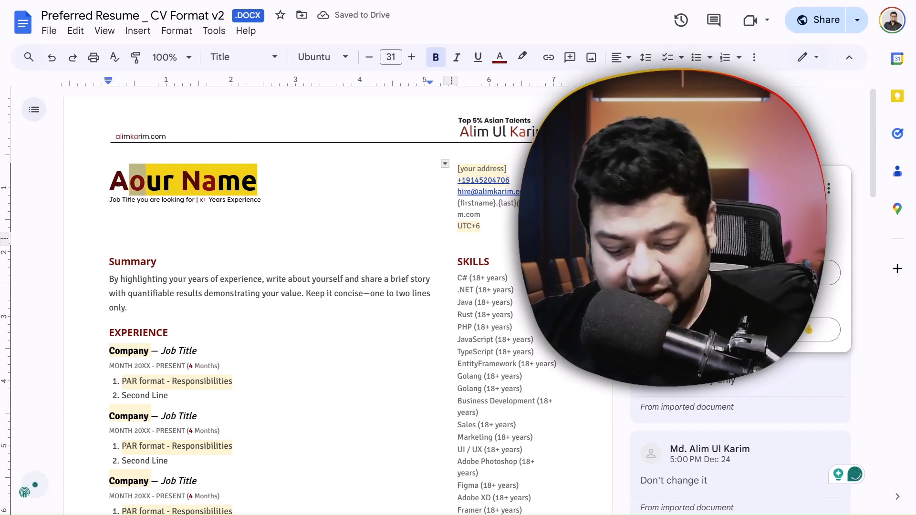
{"action": "type", "text": "l"}
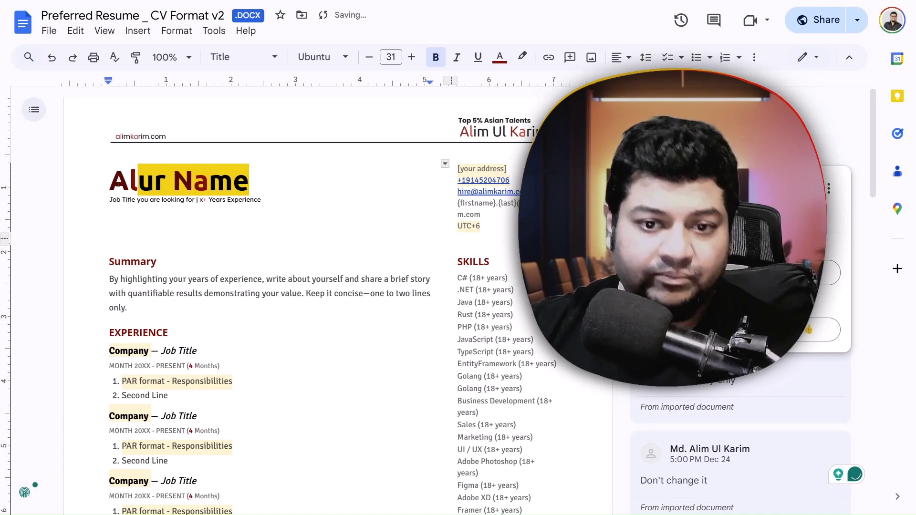
{"action": "key", "text": "shift+Right"}
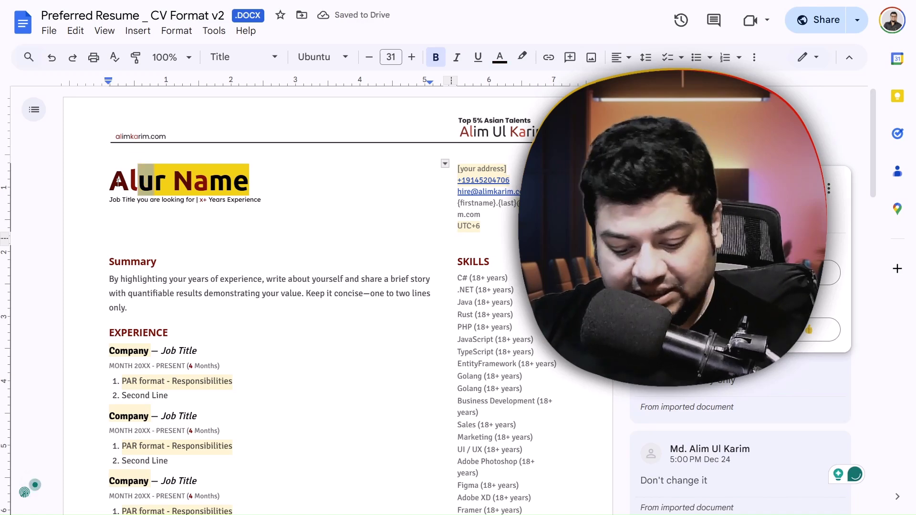
{"action": "type", "text": "i"}
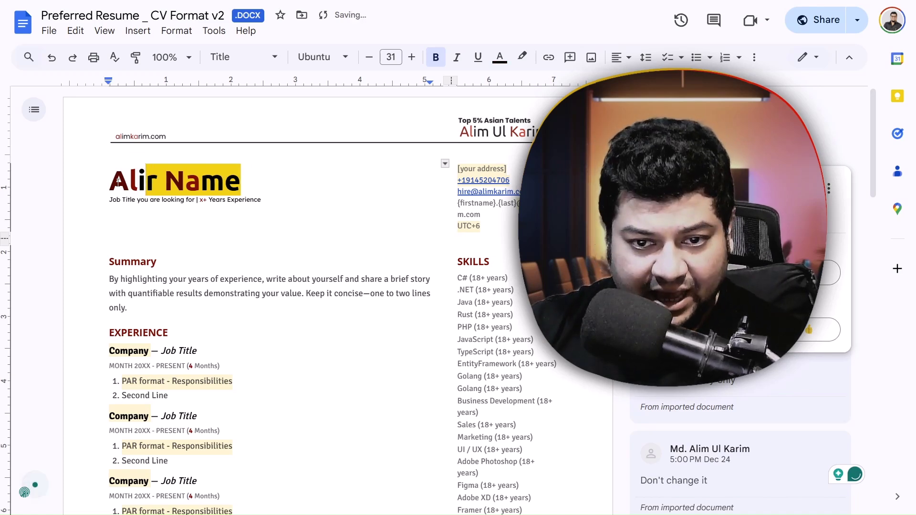
{"action": "key", "text": "shift+Right"}
{"action": "type", "text": "m"}
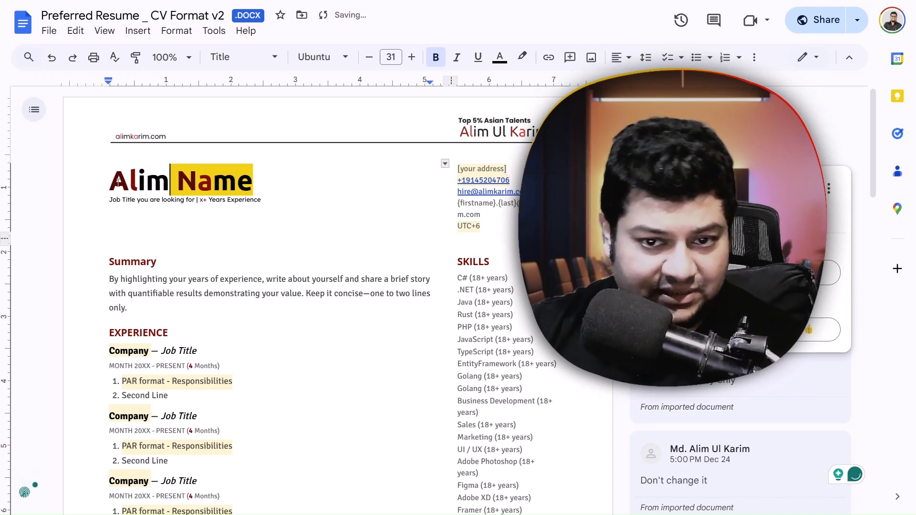
{"action": "type", "text": " Ul"}
Step: Replace the remaining placeholder letters with the owner's surname, removing the stray r and trailing e
{"action": "key", "text": "Right"}
{"action": "key", "text": "shift+Right"}
{"action": "type", "text": "K"}
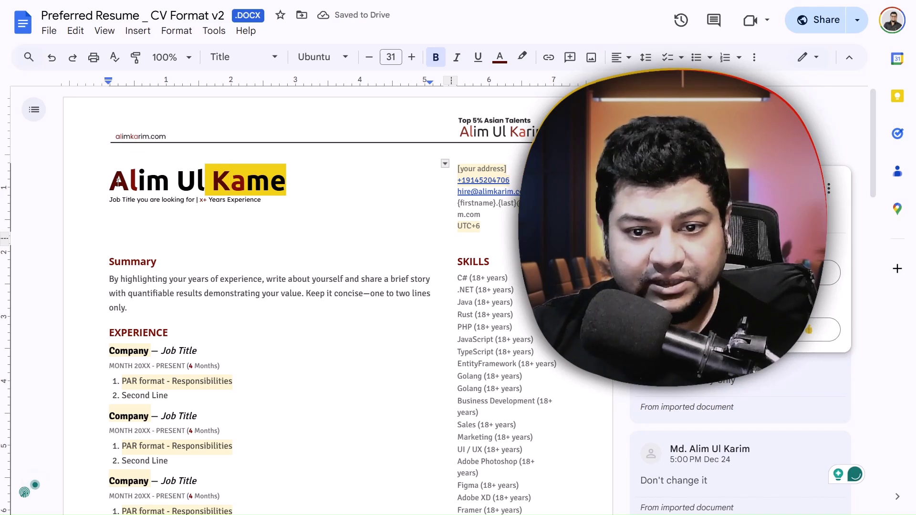
{"action": "key", "text": "shift+Right"}
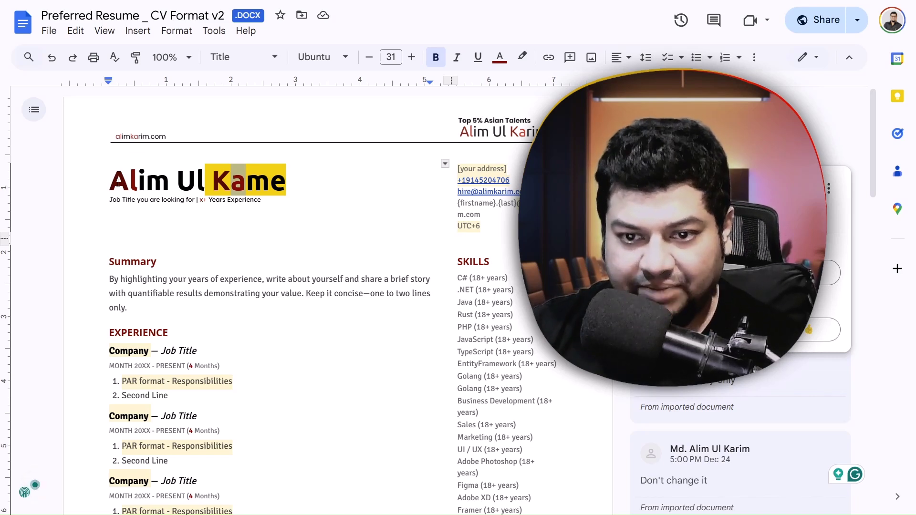
{"action": "key", "text": "Right"}
{"action": "type", "text": "r"}
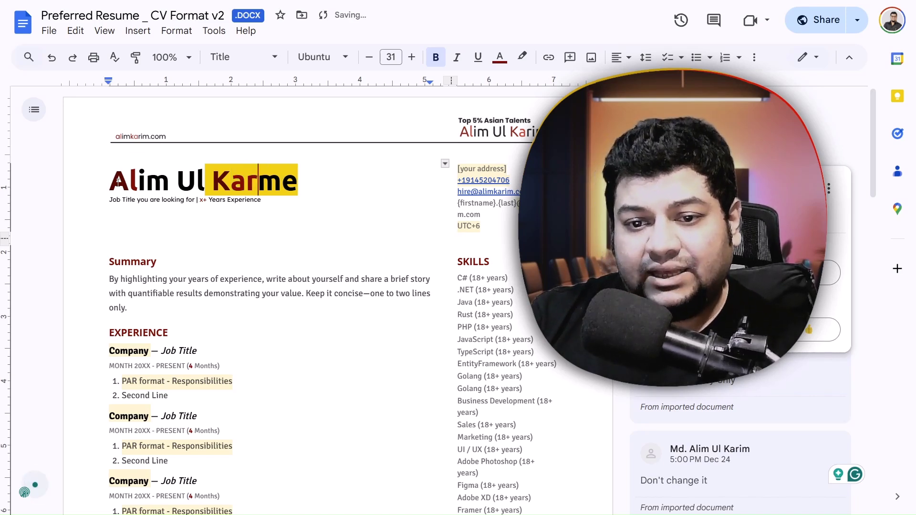
{"action": "key", "text": "BackSpace"}
{"action": "key", "text": "Right"}
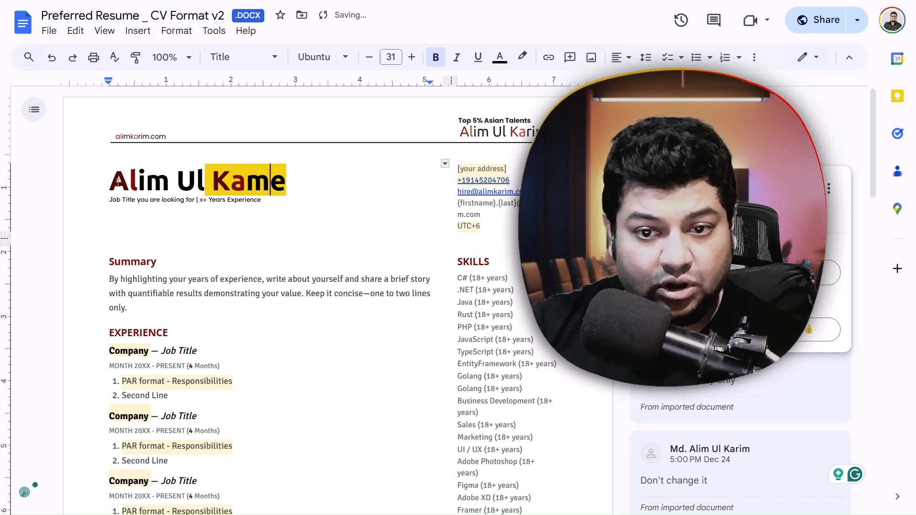
{"action": "key", "text": "shift+Left"}
{"action": "type", "text": "rim"}
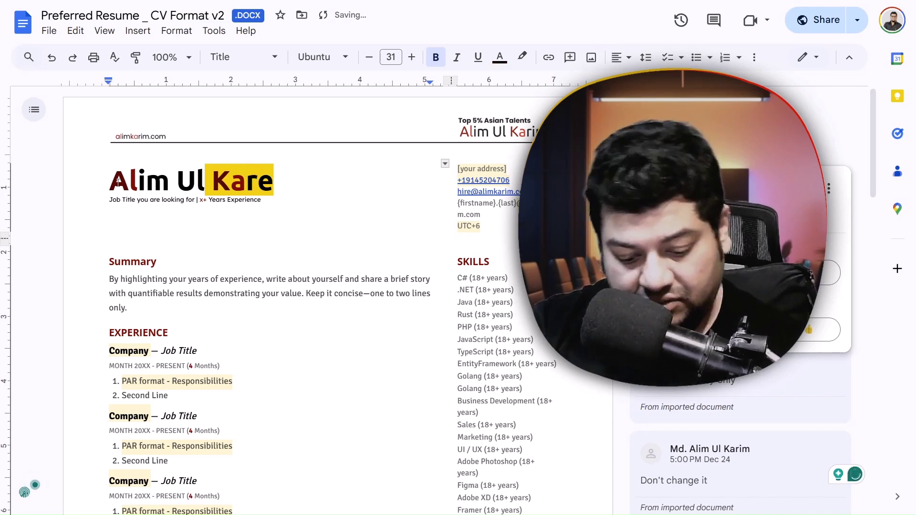
{"action": "key", "text": "Delete"}
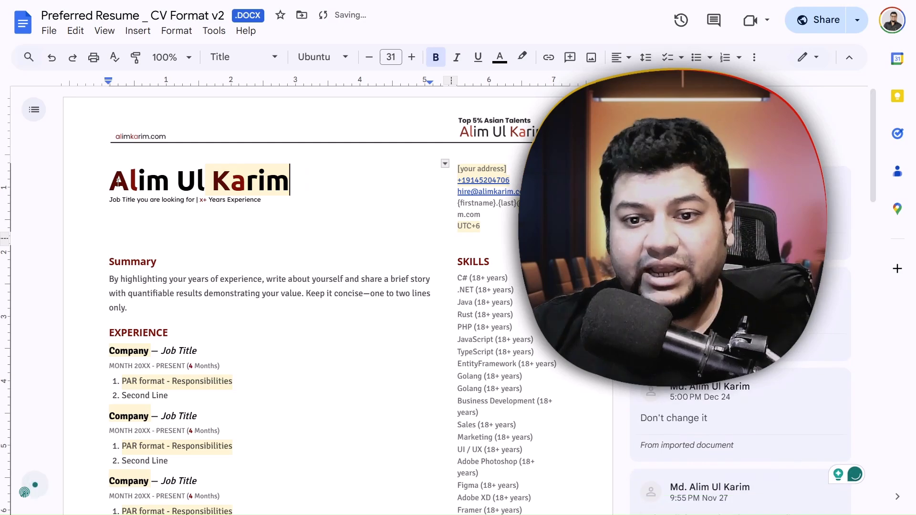
Step: Activate the sidebar comment attached to the [your address] placeholder in the contact block
{"action": "left_click", "coordinate": [199, 200]}
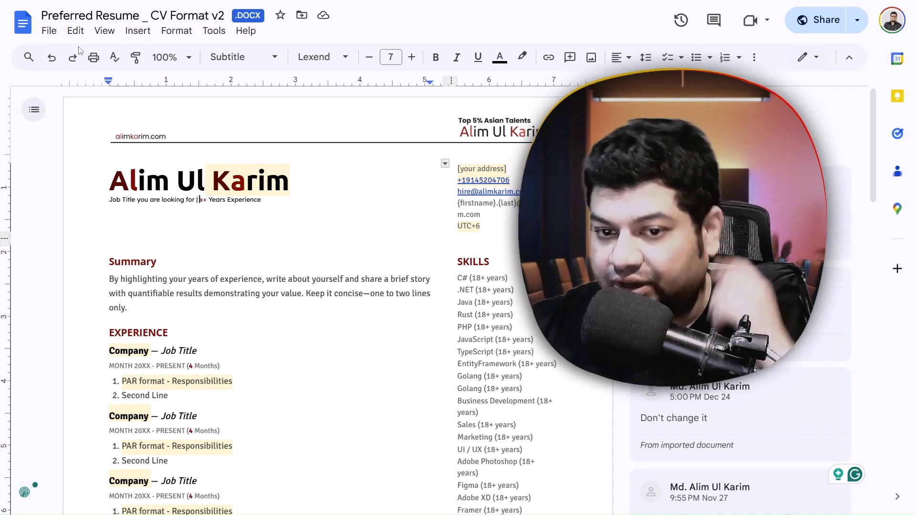
{"action": "left_click", "coordinate": [254, 176]}
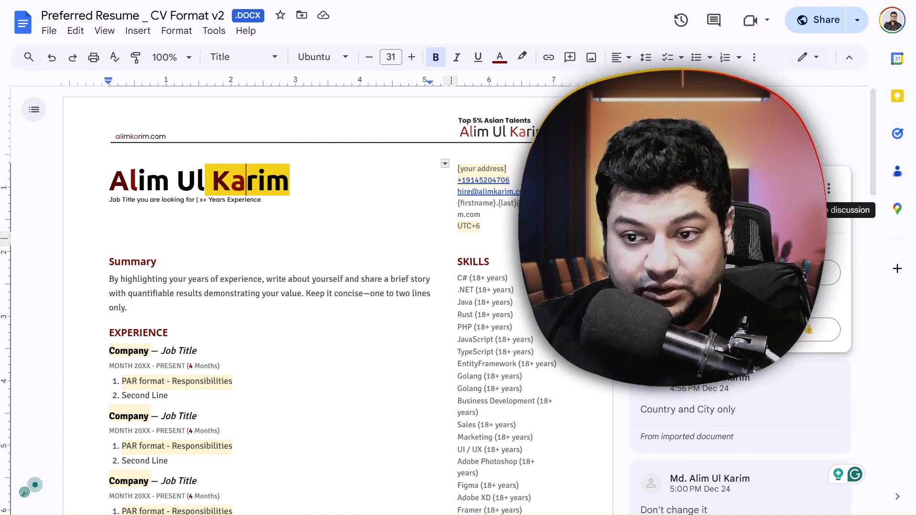
{"action": "left_click", "coordinate": [256, 201]}
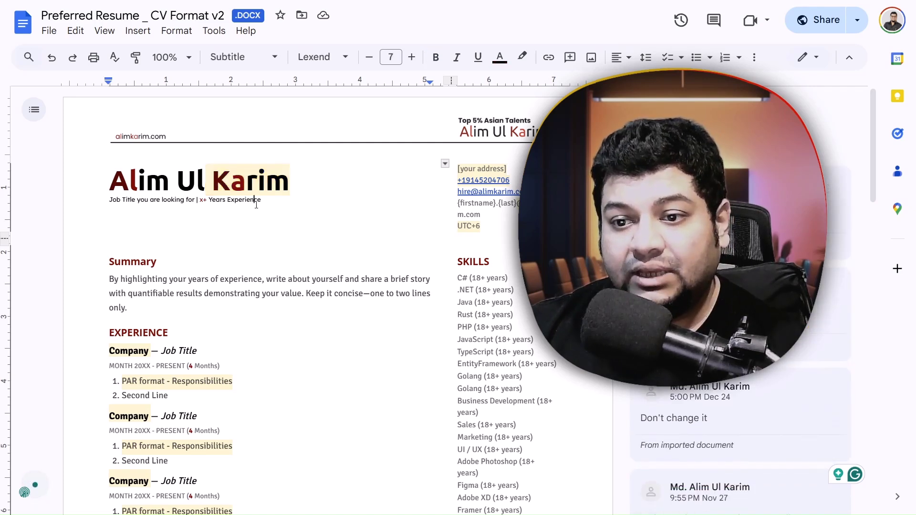
{"action": "left_click", "coordinate": [492, 169]}
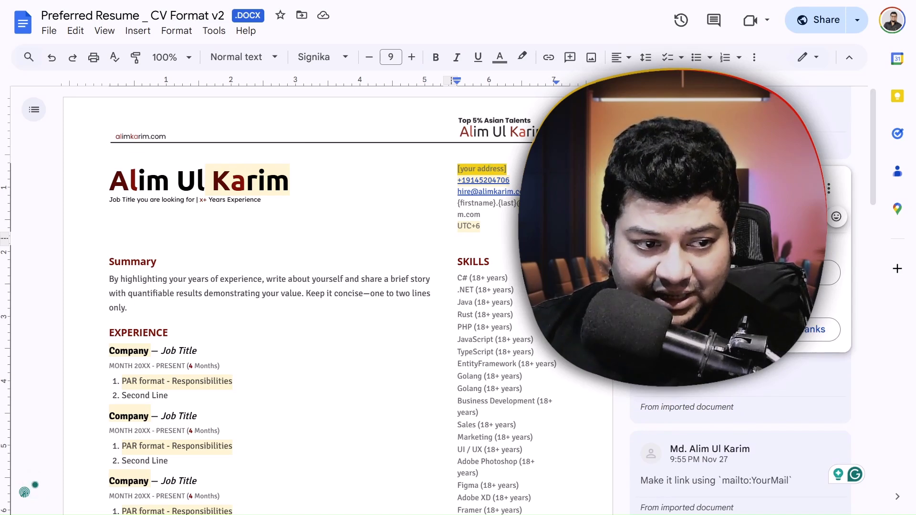
Step: Confirm the phone link points to a wa.me URL, then select the email's {firstname placeholder
{"action": "left_click", "coordinate": [488, 180]}
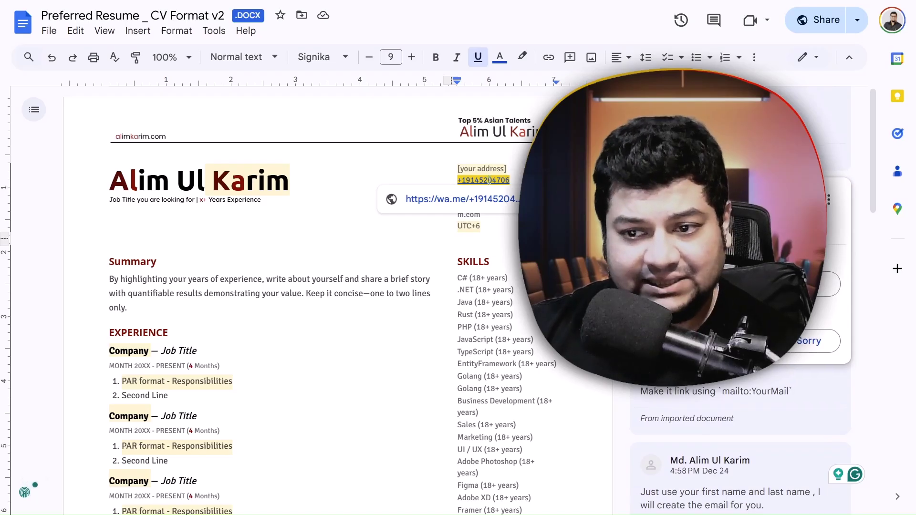
{"action": "left_click", "coordinate": [487, 219]}
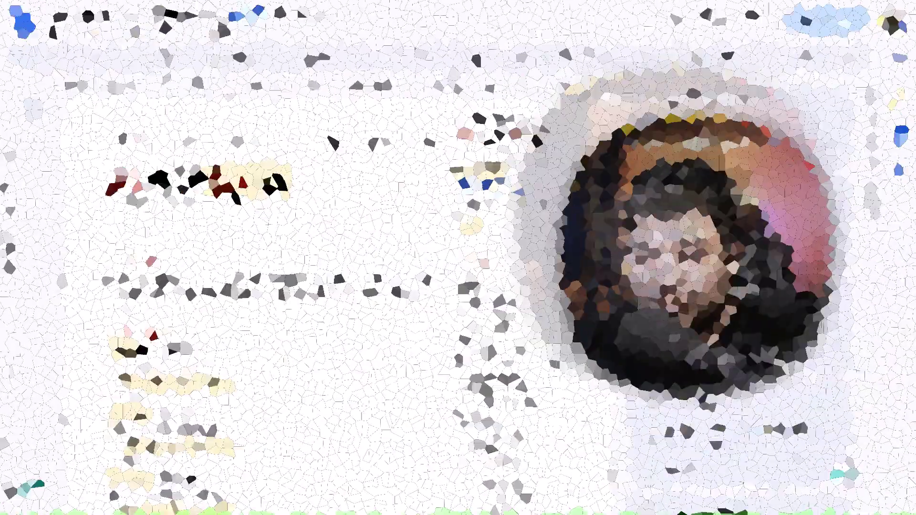
{"action": "left_click_drag", "start_coordinate": [458, 203], "coordinate": [497, 204]}
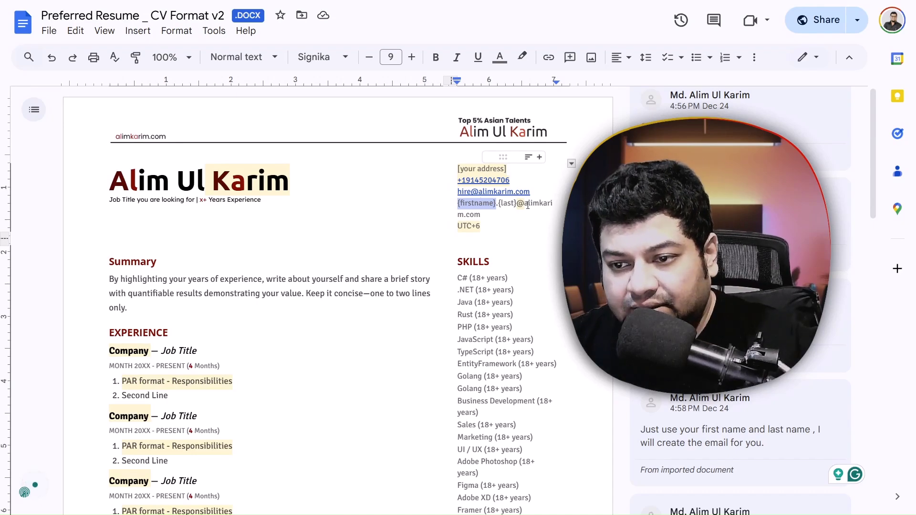
{"action": "triple_click", "coordinate": [499, 216]}
{"action": "right_click", "coordinate": [472, 203]}
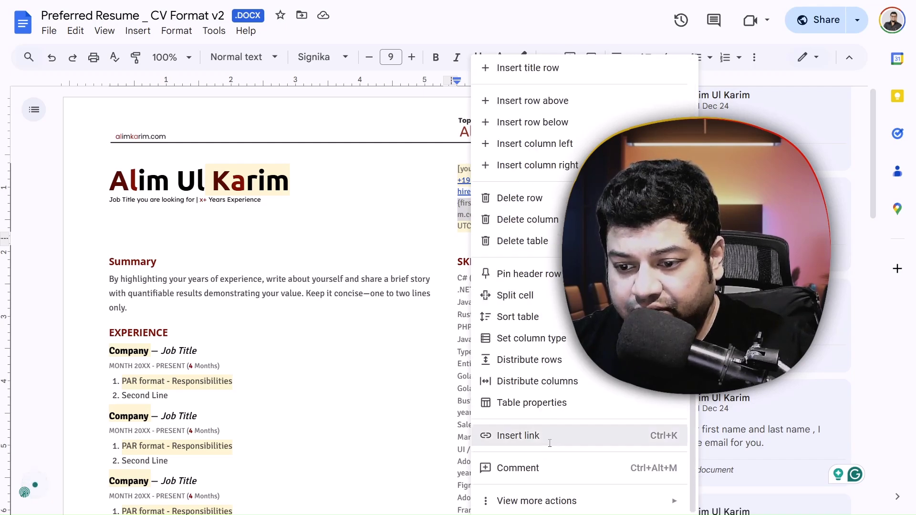
{"action": "left_click", "coordinate": [544, 436]}
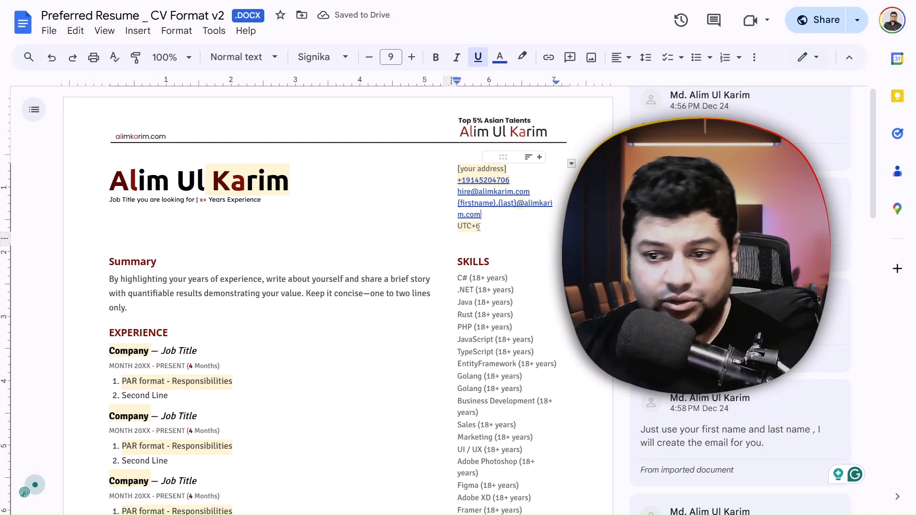
{"action": "key", "text": "ctrl+z"}
{"action": "left_click", "coordinate": [481, 214]}
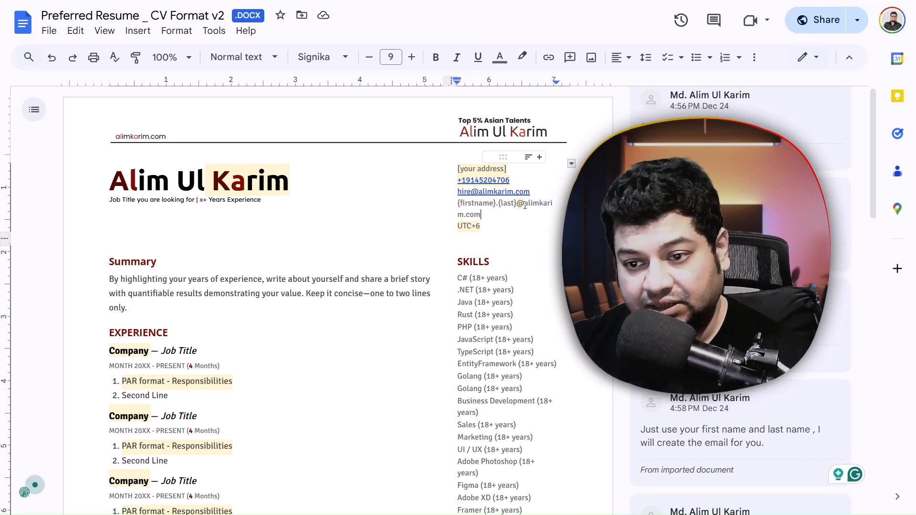
{"action": "left_click", "coordinate": [481, 226]}
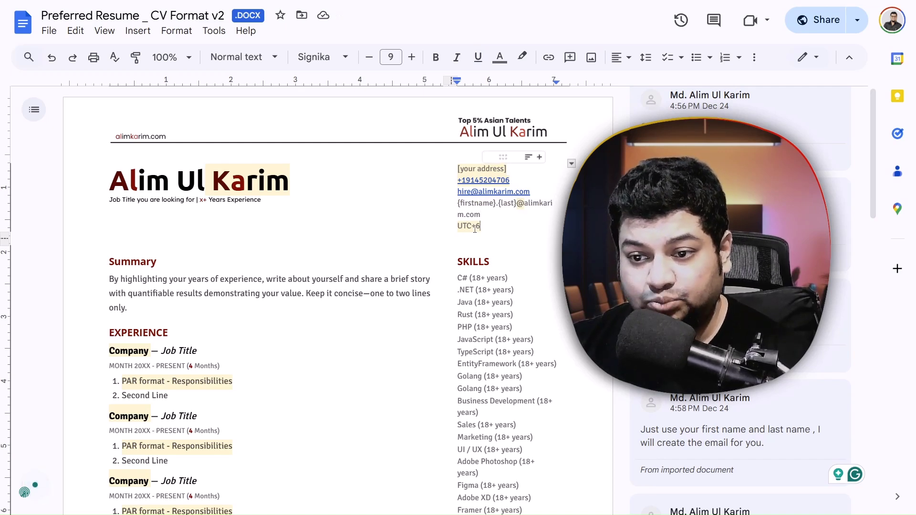
{"action": "left_click_drag", "start_coordinate": [481, 227], "coordinate": [459, 222]}
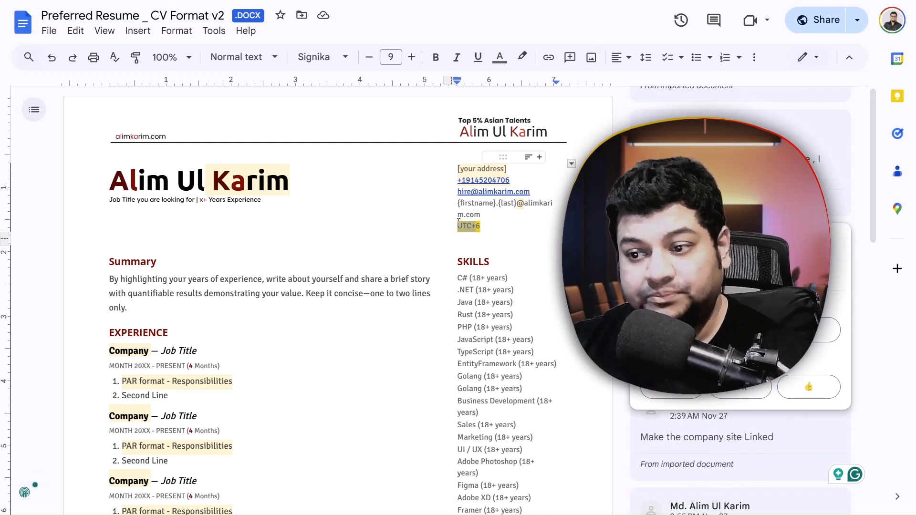
{"action": "left_click", "coordinate": [485, 223]}
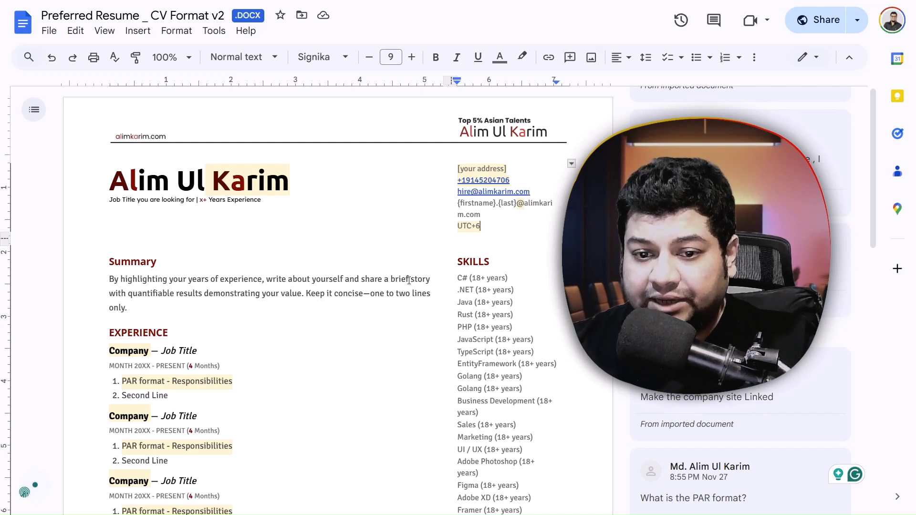
Step: Insert 'of' before 'Experience' in the subtitle, then select the Summary paragraph
{"action": "left_click", "coordinate": [134, 203]}
{"action": "left_click_drag", "start_coordinate": [109, 201], "coordinate": [196, 201]}
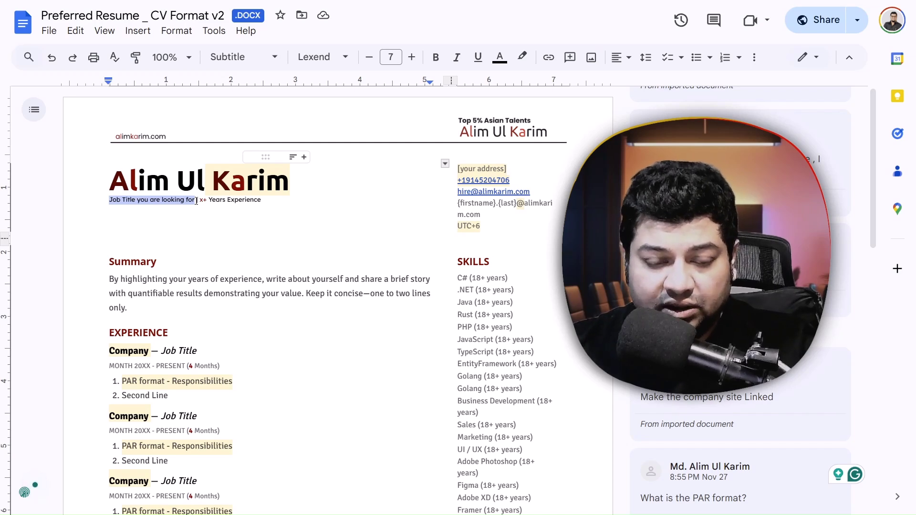
{"action": "left_click_drag", "start_coordinate": [211, 201], "coordinate": [261, 201]}
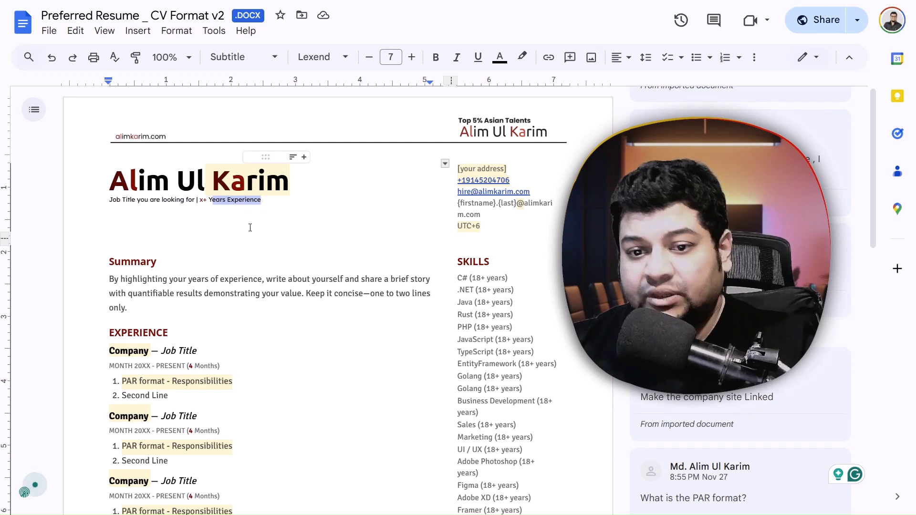
{"action": "left_click", "coordinate": [227, 201]}
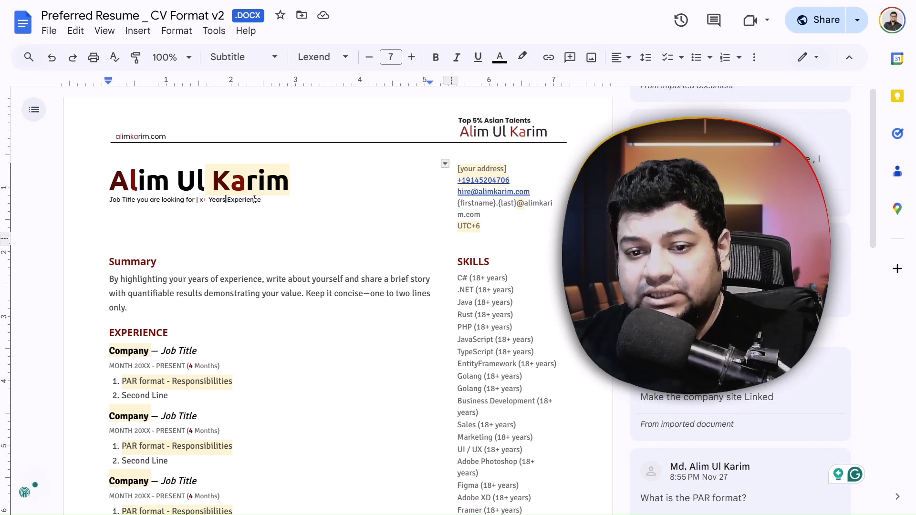
{"action": "type", "text": "of"}
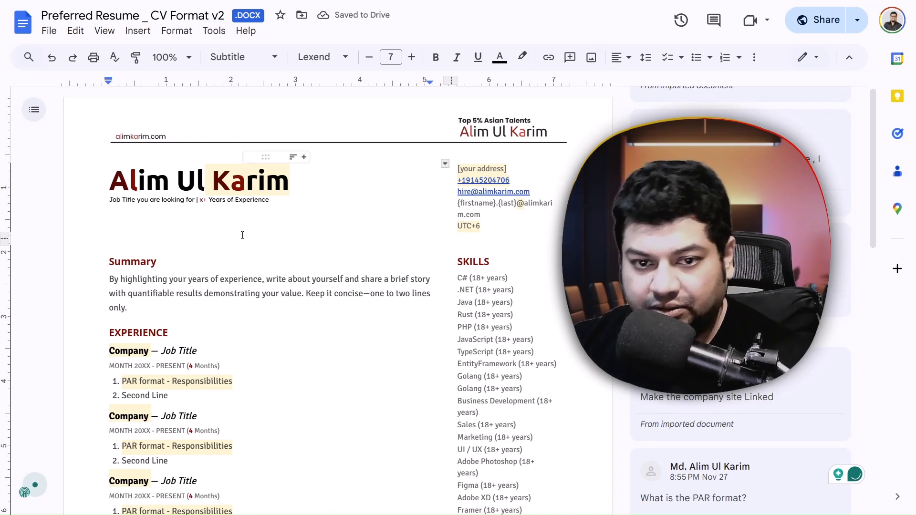
{"action": "left_click", "coordinate": [223, 248]}
{"action": "left_click_drag", "start_coordinate": [109, 278], "coordinate": [140, 314]}
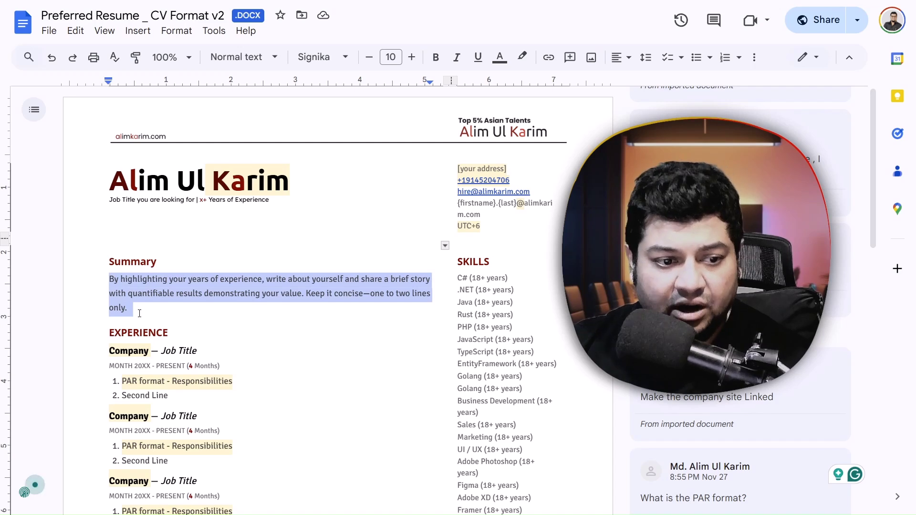
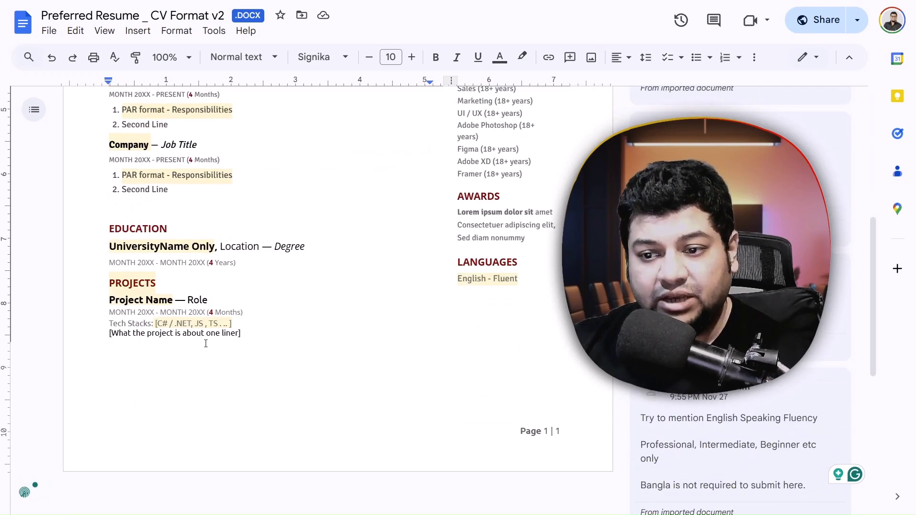
Step: Scroll back up through the resume template to review the Projects entry
{"action": "scroll", "coordinate": [205, 344], "scroll_direction": "up", "scroll_amount": 6}
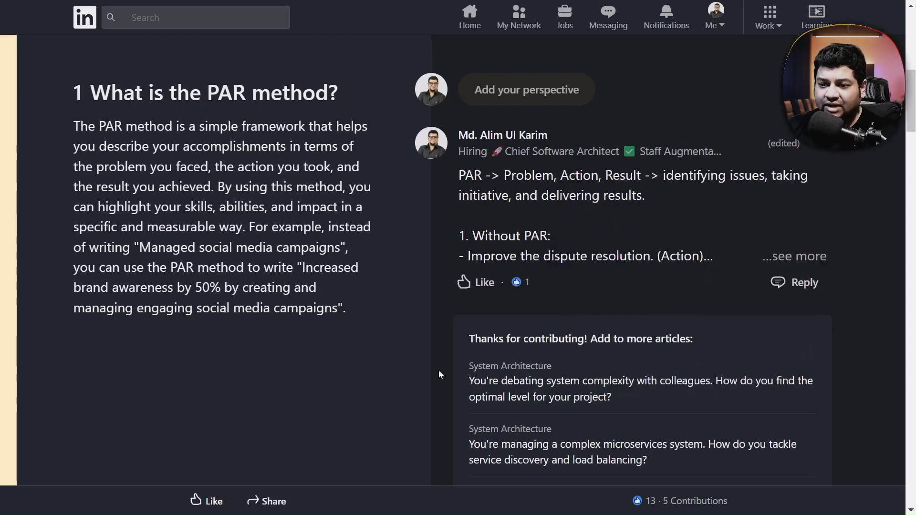
Step: Expand the PAR comment and highlight the words Problem, Action and Result in its definition
{"action": "left_click", "coordinate": [790, 258]}
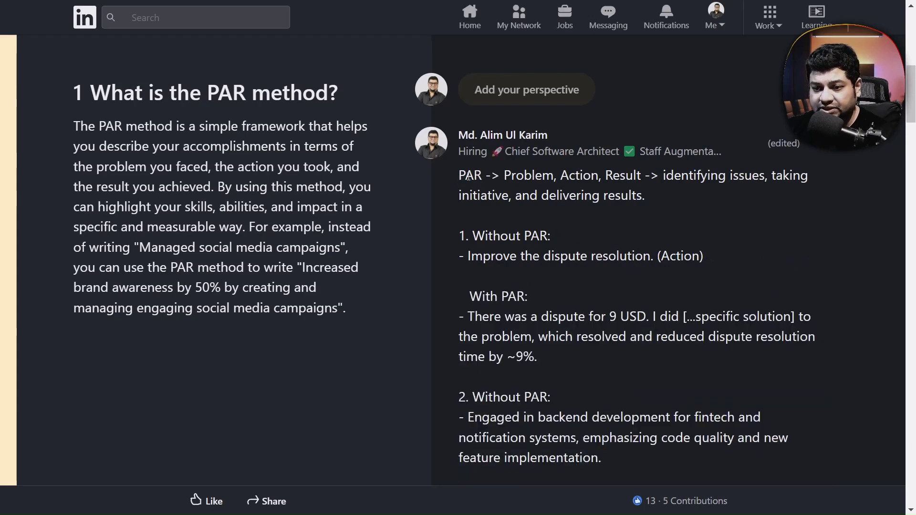
{"action": "double_click", "coordinate": [529, 175]}
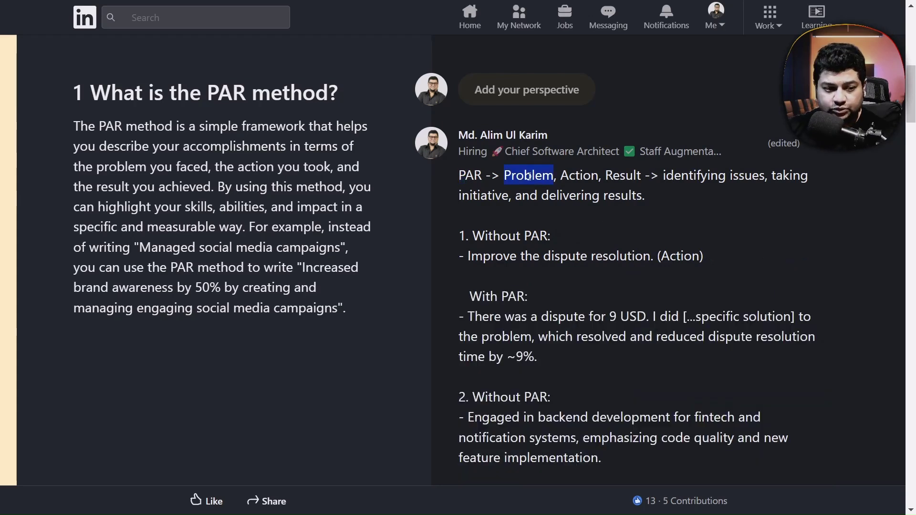
{"action": "double_click", "coordinate": [581, 175]}
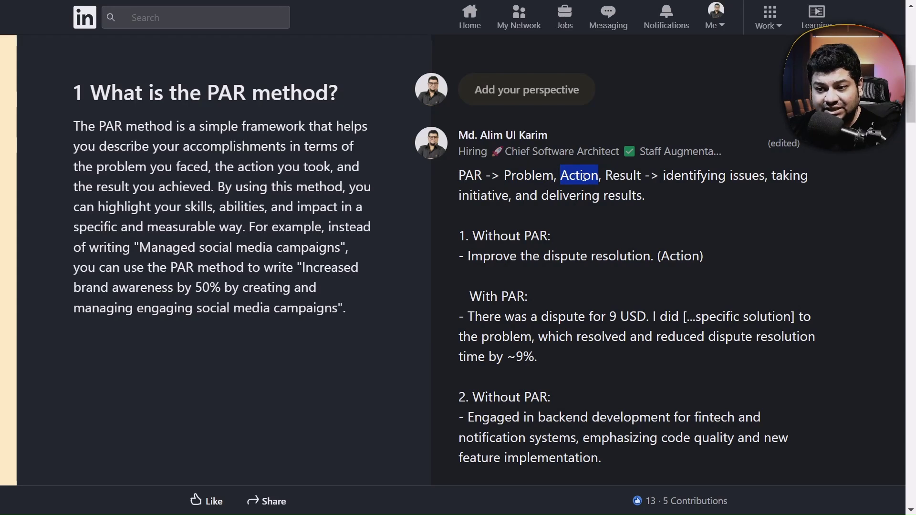
{"action": "double_click", "coordinate": [629, 176]}
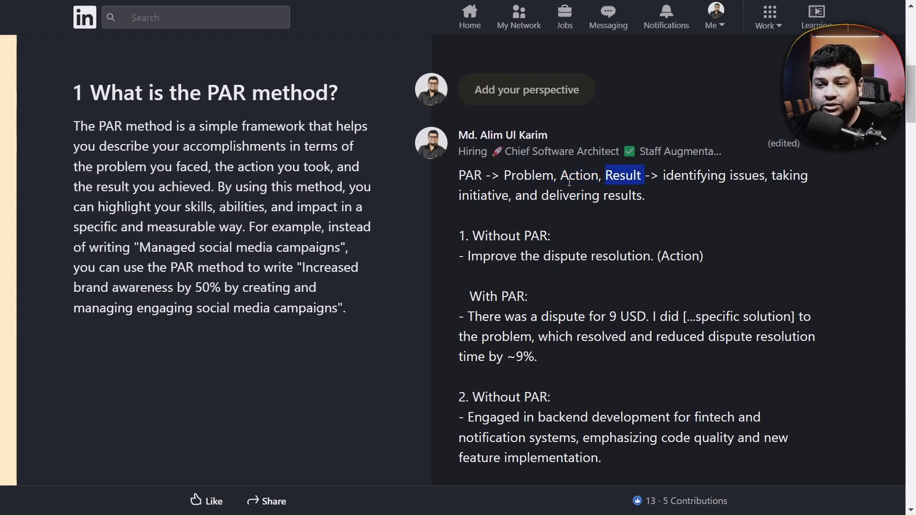
{"action": "left_click_drag", "start_coordinate": [561, 176], "coordinate": [642, 177]}
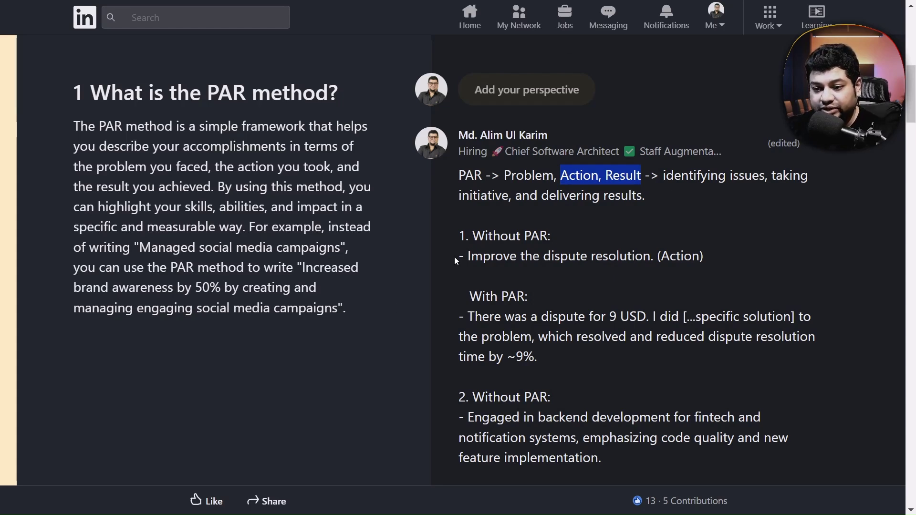
{"action": "left_click_drag", "start_coordinate": [460, 257], "coordinate": [702, 255]}
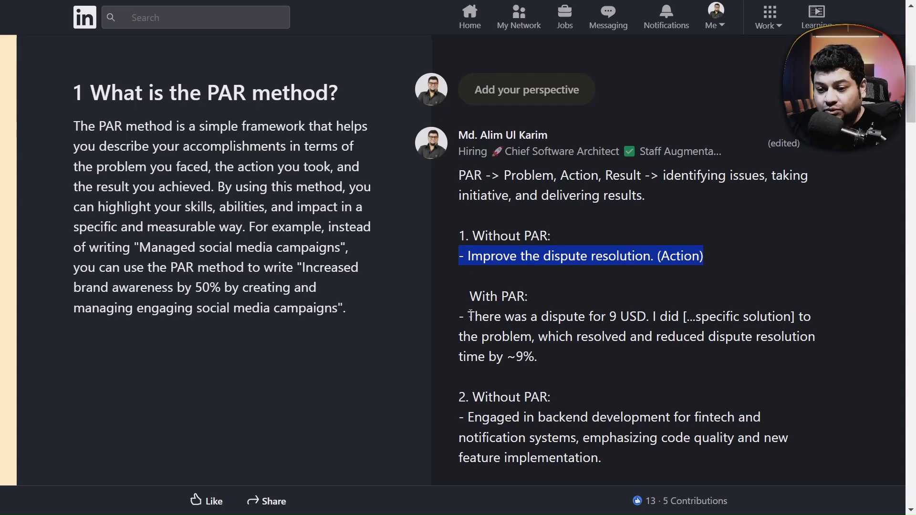
{"action": "left_click_drag", "start_coordinate": [470, 315], "coordinate": [776, 316]}
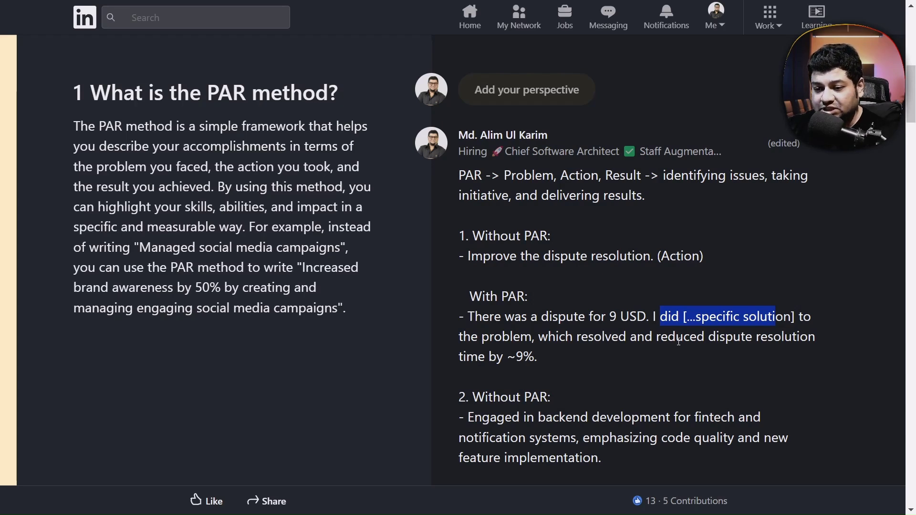
Step: Highlight the ~9% result figure and the opening of the With PAR example
{"action": "mouse_move", "coordinate": [507, 357]}
{"action": "left_mouse_down"}
{"action": "mouse_move", "coordinate": [533, 356]}
{"action": "mouse_move", "coordinate": [515, 355]}
{"action": "left_mouse_up"}
{"action": "left_click", "coordinate": [518, 356]}
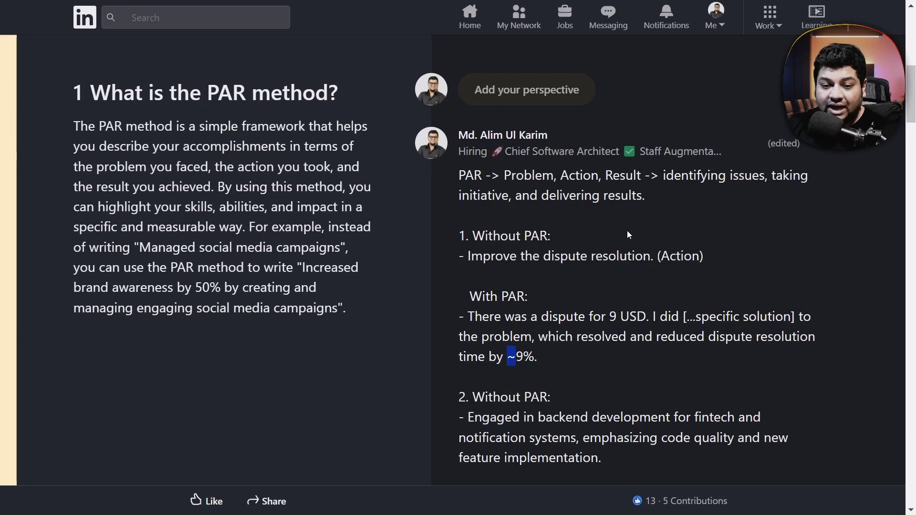
{"action": "left_click_drag", "start_coordinate": [471, 319], "coordinate": [647, 320]}
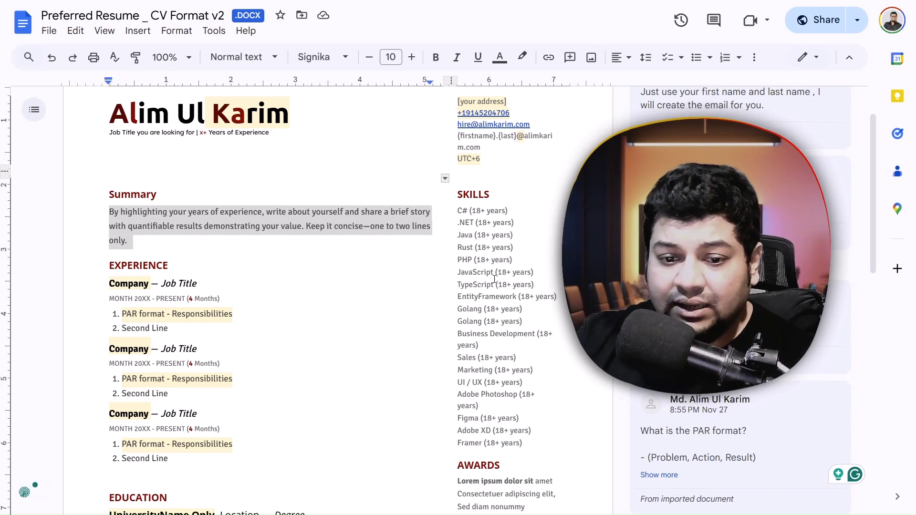
Step: Select the third Company — Job Title entry with its dates and responsibility list
{"action": "scroll", "coordinate": [116, 343], "scroll_direction": "down", "scroll_amount": 1}
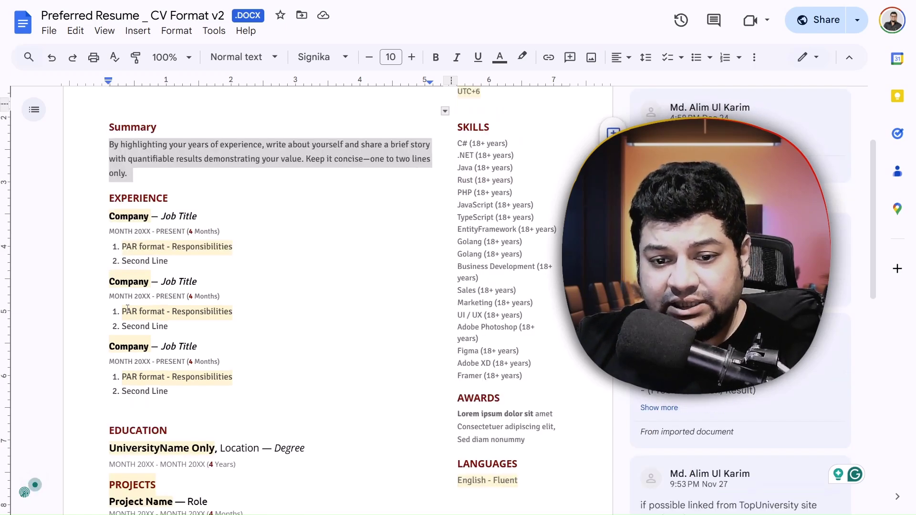
{"action": "left_click_drag", "start_coordinate": [182, 408], "coordinate": [113, 247]}
{"action": "key", "text": "ctrl+c"}
{"action": "scroll", "coordinate": [122, 377], "scroll_direction": "down", "scroll_amount": 2}
{"action": "scroll", "coordinate": [219, 308], "scroll_direction": "up", "scroll_amount": 1}
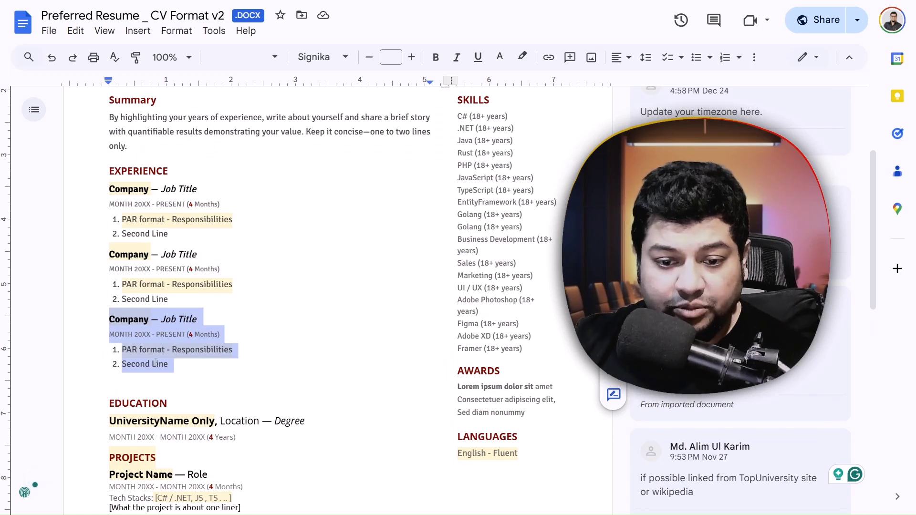
Step: Paste the copied entry as a fourth job and restart its list numbering at 1
{"action": "left_click", "coordinate": [110, 378]}
{"action": "key", "text": "ctrl+v"}
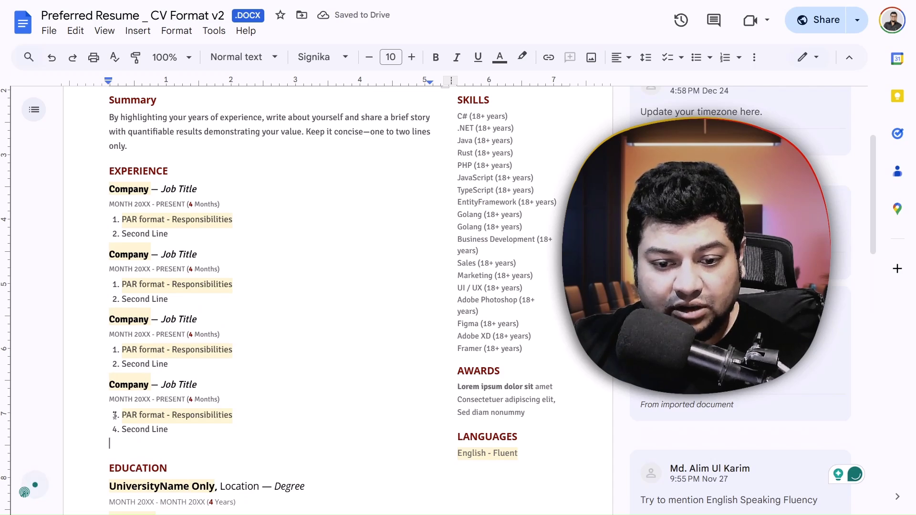
{"action": "right_click", "coordinate": [115, 415]}
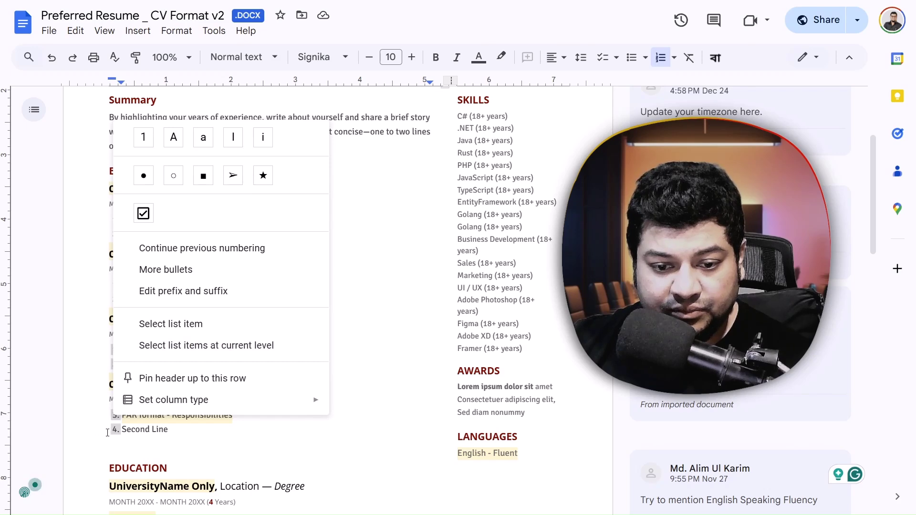
{"action": "right_click", "coordinate": [105, 418]}
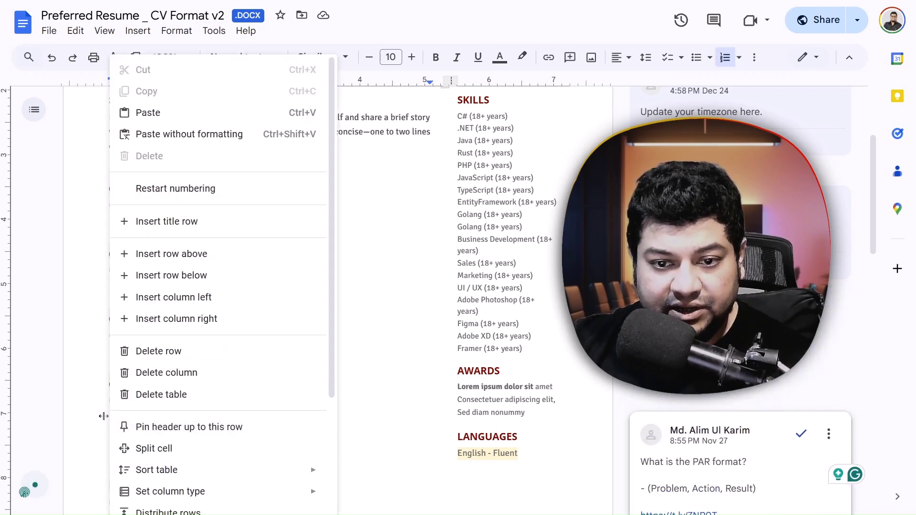
{"action": "left_click", "coordinate": [175, 188]}
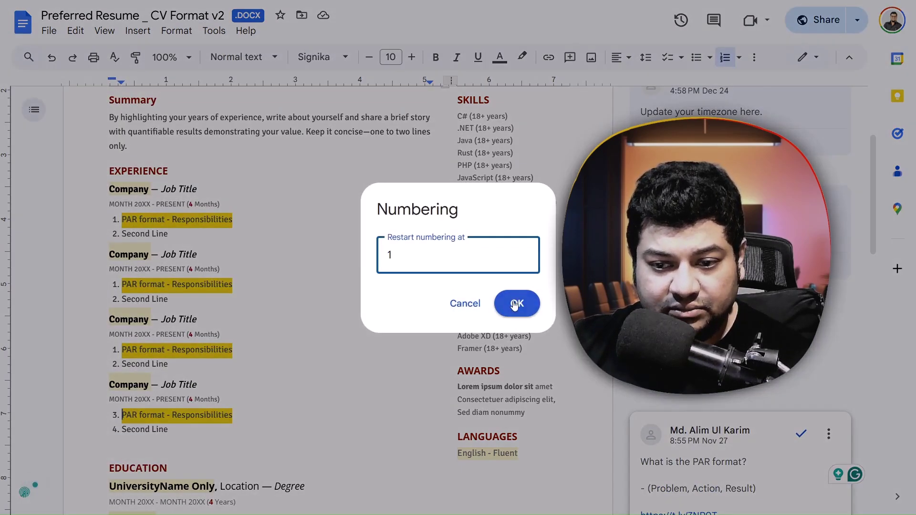
{"action": "left_click", "coordinate": [515, 305]}
{"action": "scroll", "coordinate": [174, 428], "scroll_direction": "down", "scroll_amount": 4}
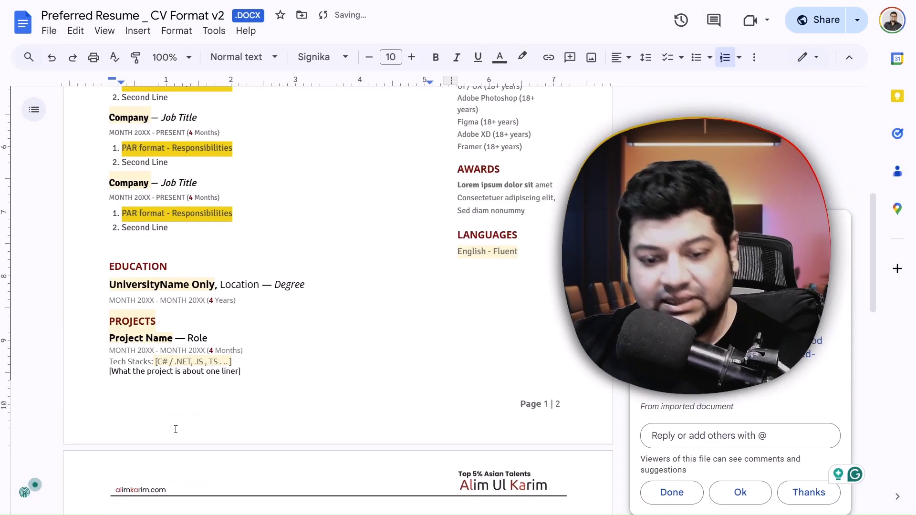
{"action": "scroll", "coordinate": [181, 336], "scroll_direction": "up", "scroll_amount": 4}
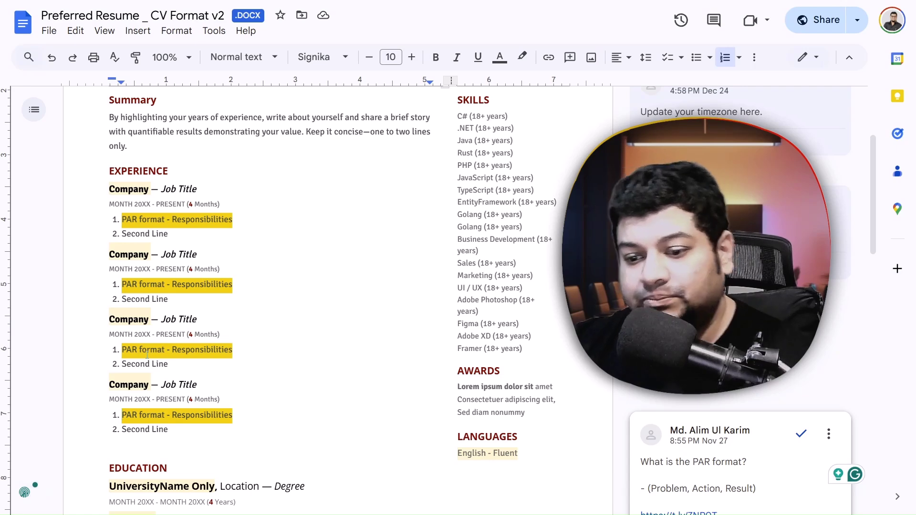
Step: Replace the placeholder MONTH 20XX with Aug 2021 in the first job's date line
{"action": "scroll", "coordinate": [406, 233], "scroll_direction": "up", "scroll_amount": 1}
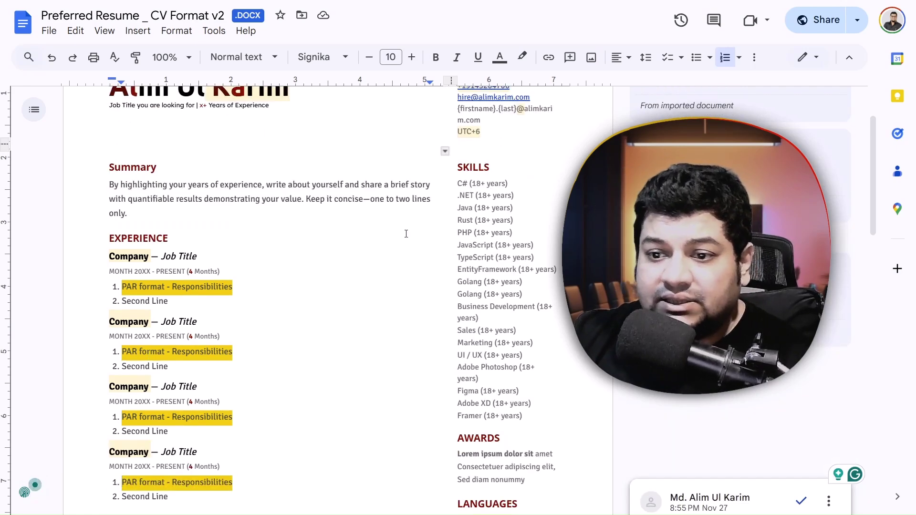
{"action": "double_click", "coordinate": [478, 185]}
{"action": "left_click", "coordinate": [125, 272]}
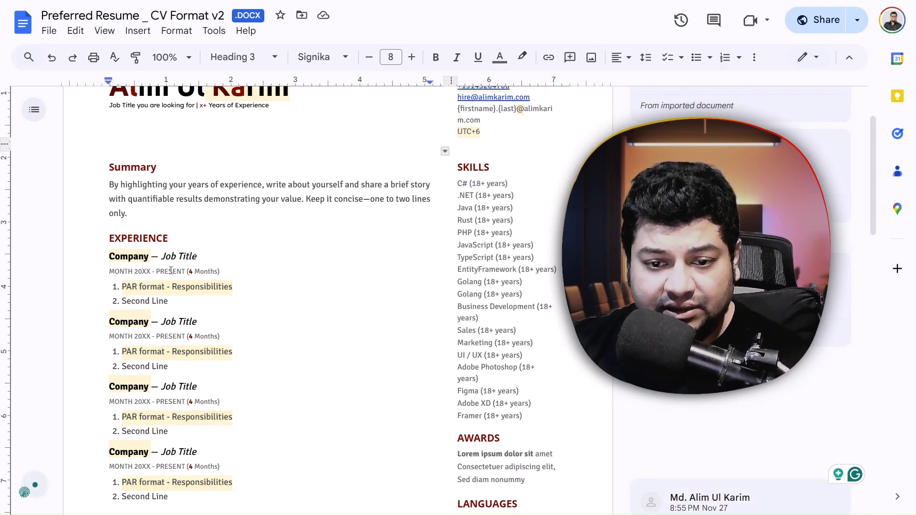
{"action": "left_click_drag", "start_coordinate": [191, 273], "coordinate": [218, 272]}
{"action": "double_click", "coordinate": [209, 270]}
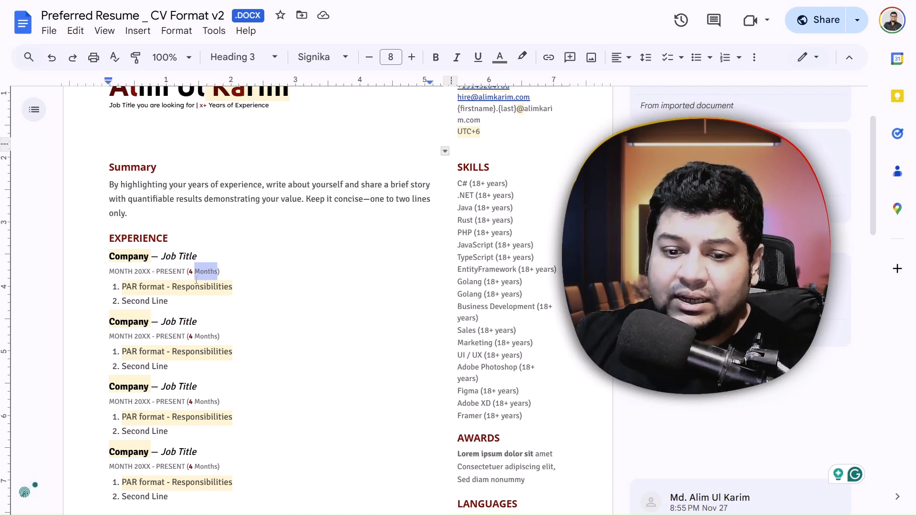
{"action": "left_click", "coordinate": [114, 271]}
{"action": "double_click", "coordinate": [128, 272]}
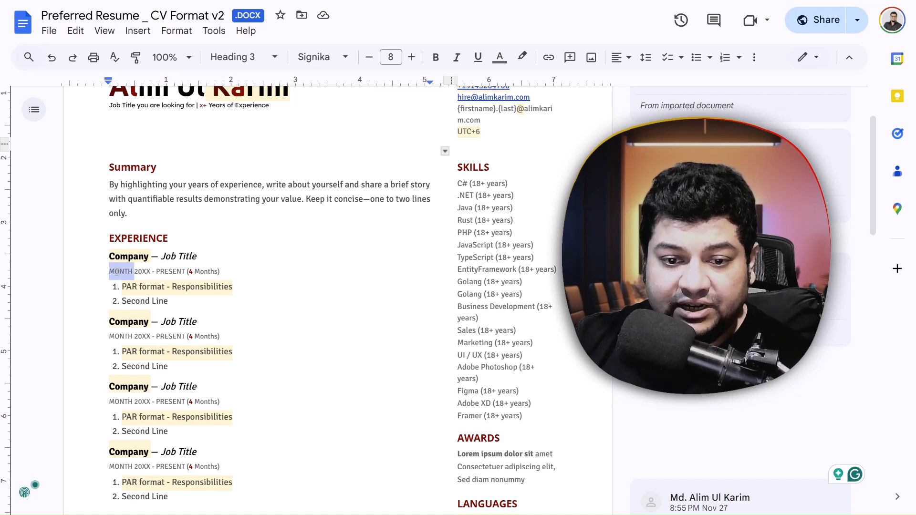
{"action": "mouse_move", "coordinate": [183, 272]}
{"action": "left_mouse_down"}
{"action": "mouse_move", "coordinate": [111, 272]}
{"action": "mouse_move", "coordinate": [182, 269]}
{"action": "left_mouse_up"}
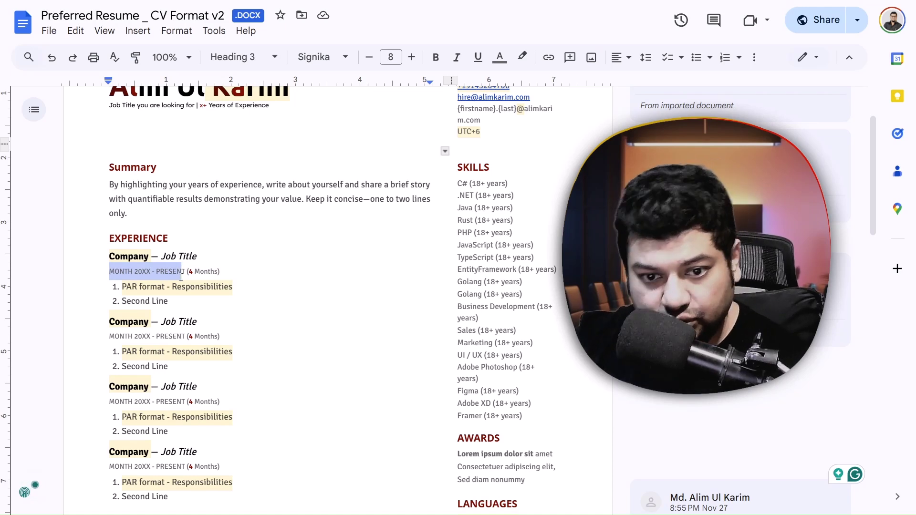
{"action": "double_click", "coordinate": [120, 270]}
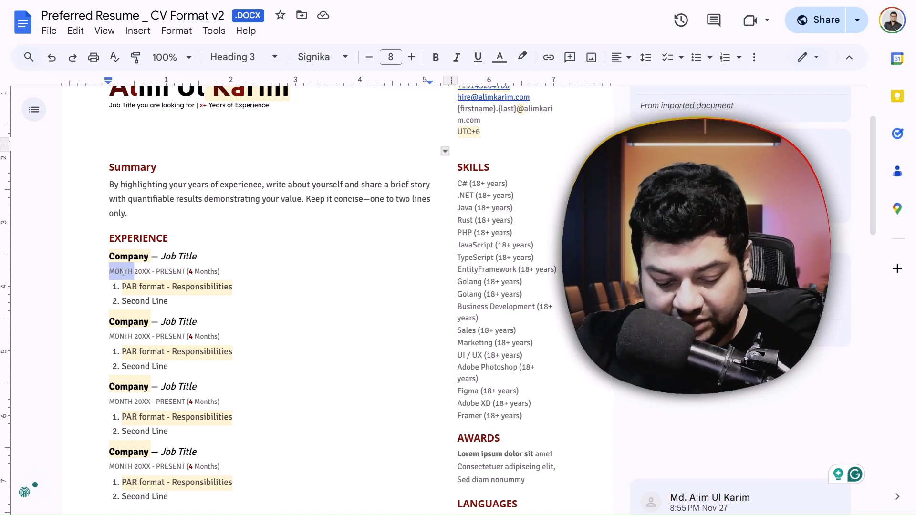
{"action": "type", "text": "Aug"}
{"action": "key", "text": "shift+Right"}
{"action": "key", "text": "shift+Right"}
{"action": "key", "text": "shift+Right"}
{"action": "key", "text": "shift+Right"}
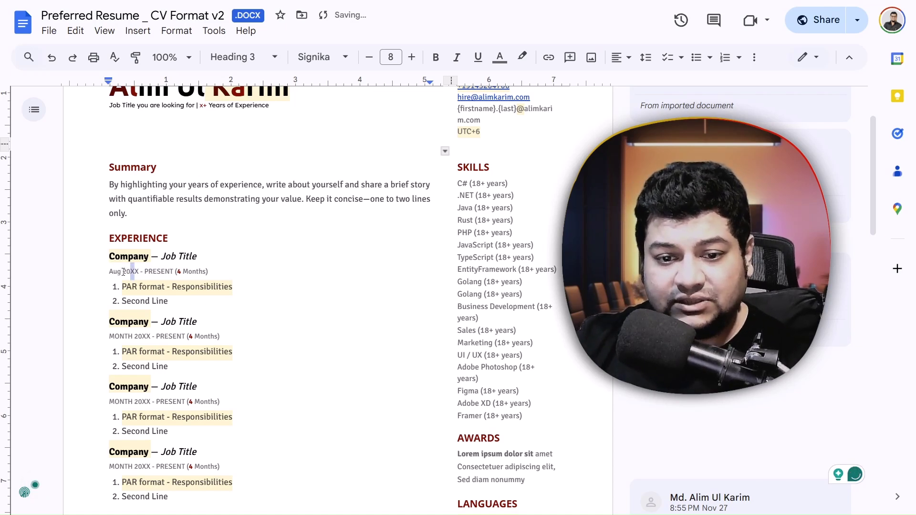
{"action": "type", "text": "2021"}
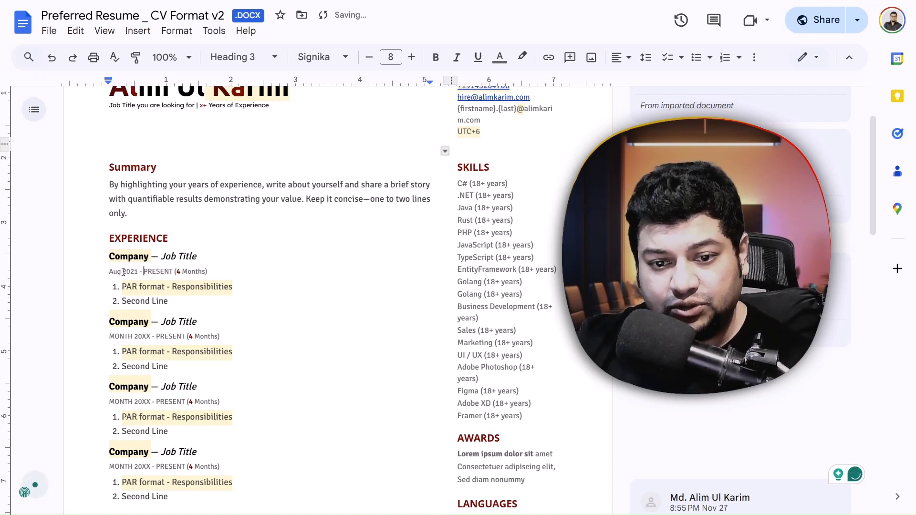
Step: Change the first job's duration from 4 Months to 4 Years
{"action": "double_click", "coordinate": [197, 272]}
{"action": "type", "text": "Years"}
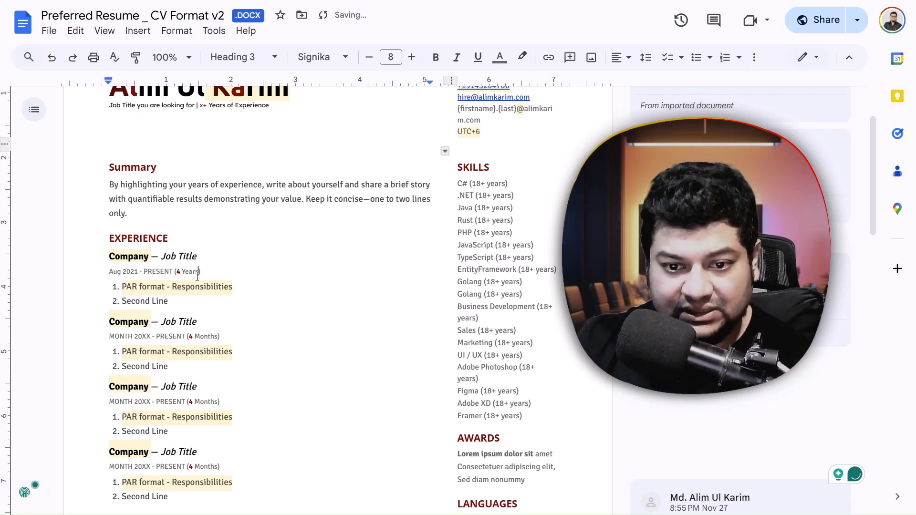
{"action": "key", "text": "Down"}
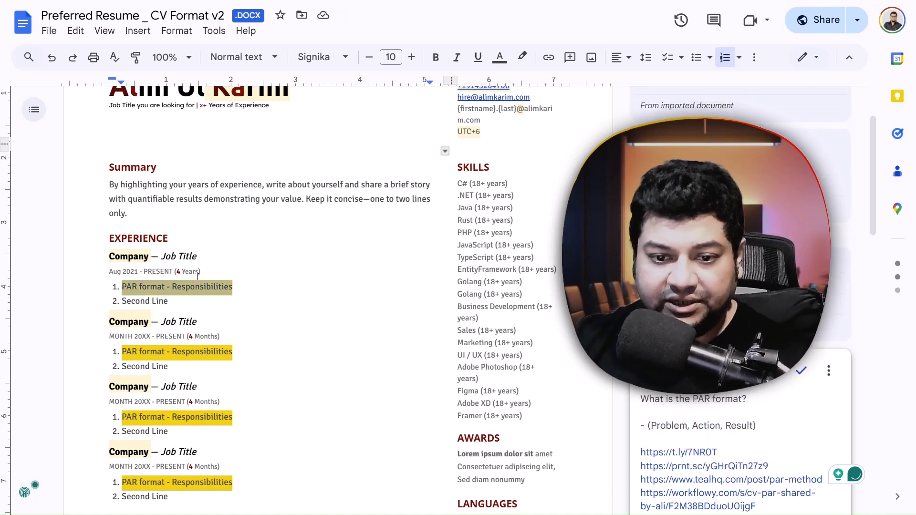
{"action": "scroll", "coordinate": [210, 279], "scroll_direction": "up", "scroll_amount": 1}
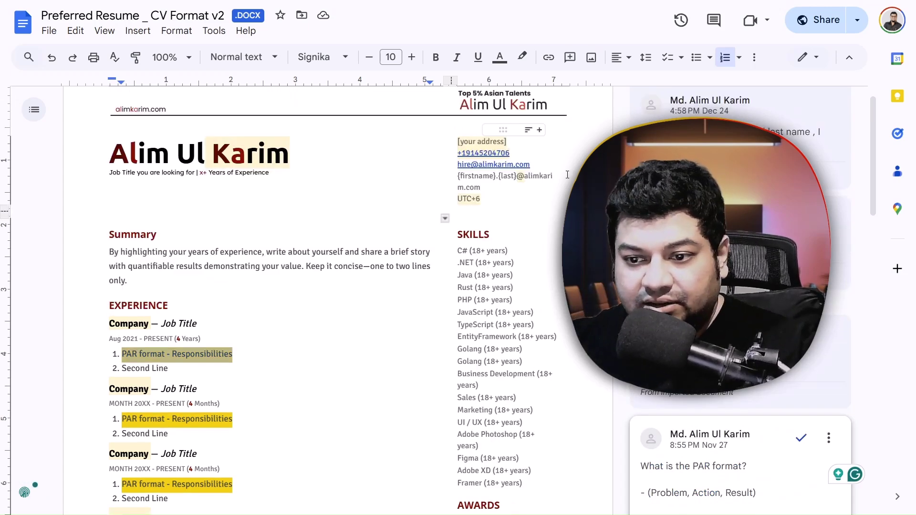
{"action": "left_click", "coordinate": [469, 251]}
{"action": "left_click_drag", "start_coordinate": [469, 251], "coordinate": [482, 386]}
{"action": "scroll", "coordinate": [519, 392], "scroll_direction": "down", "scroll_amount": 3}
{"action": "scroll", "coordinate": [502, 353], "scroll_direction": "down", "scroll_amount": 2}
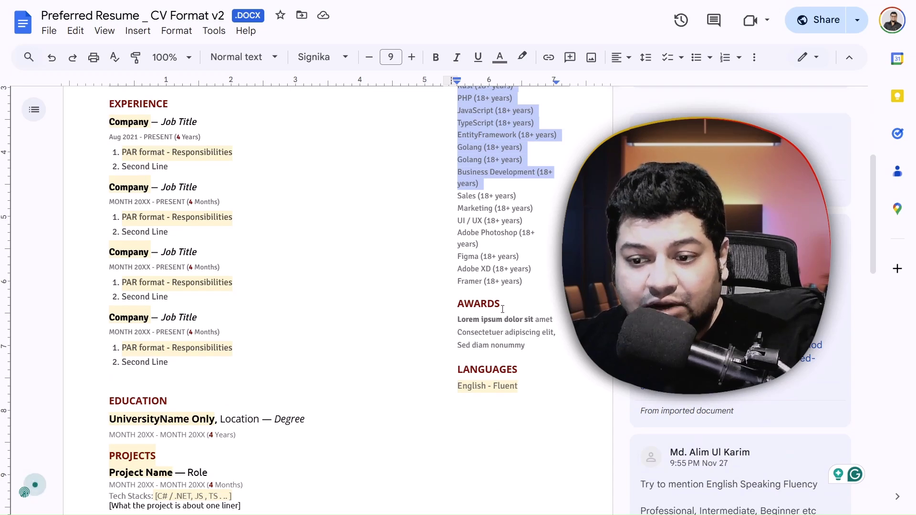
Step: Check the AWARDS heading, then show the comment on 'English - Fluent' about spoken-English level
{"action": "left_click", "coordinate": [475, 305]}
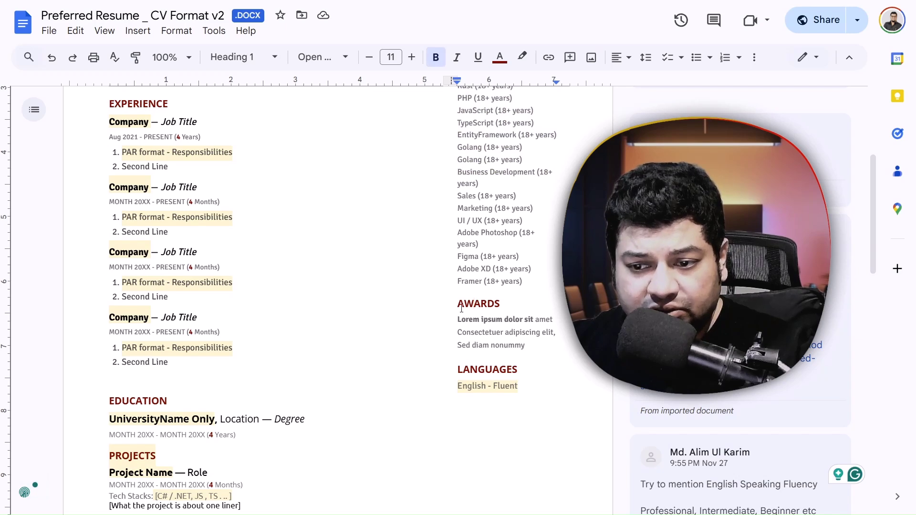
{"action": "left_click", "coordinate": [471, 389]}
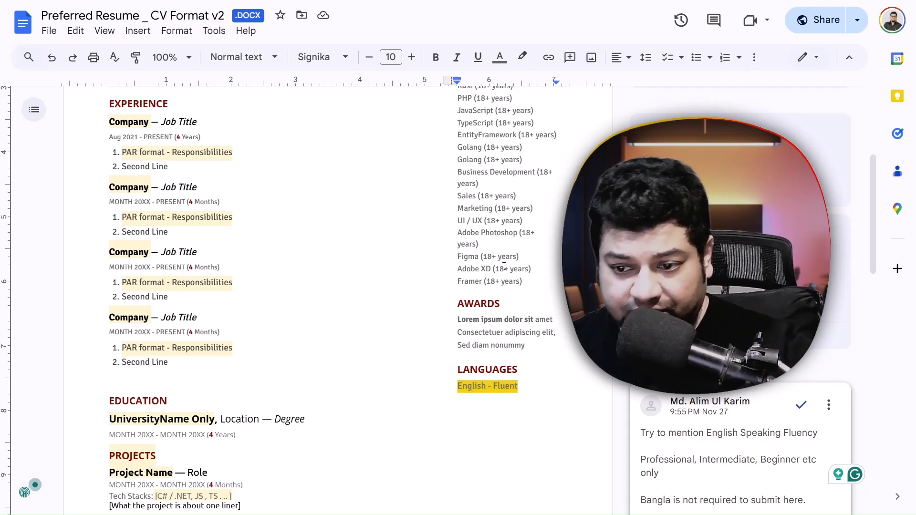
{"action": "scroll", "coordinate": [502, 274], "scroll_direction": "down", "scroll_amount": 2}
{"action": "scroll", "coordinate": [502, 275], "scroll_direction": "down", "scroll_amount": 2}
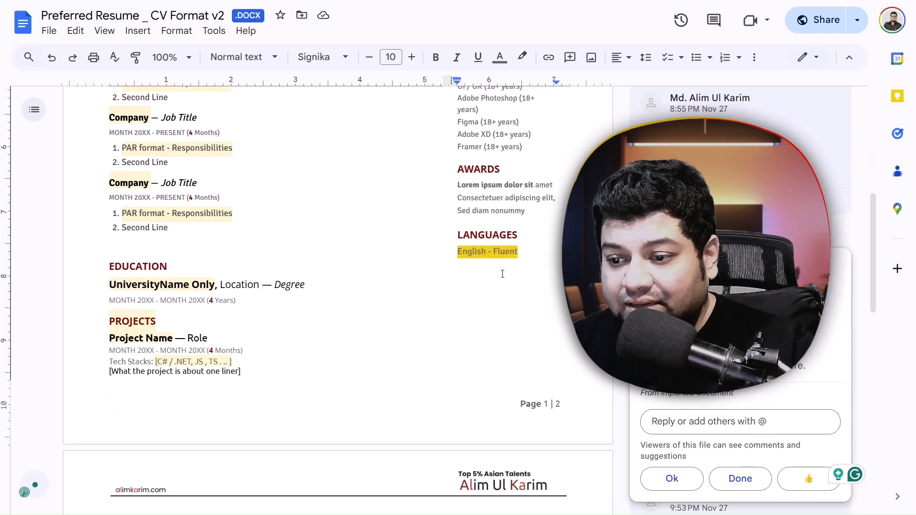
{"action": "double_click", "coordinate": [501, 253]}
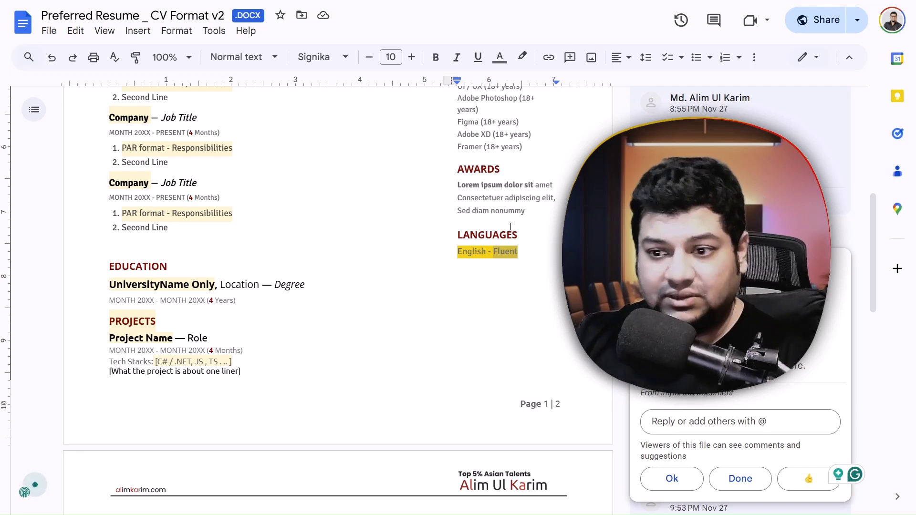
{"action": "scroll", "coordinate": [510, 229], "scroll_direction": "up", "scroll_amount": 1}
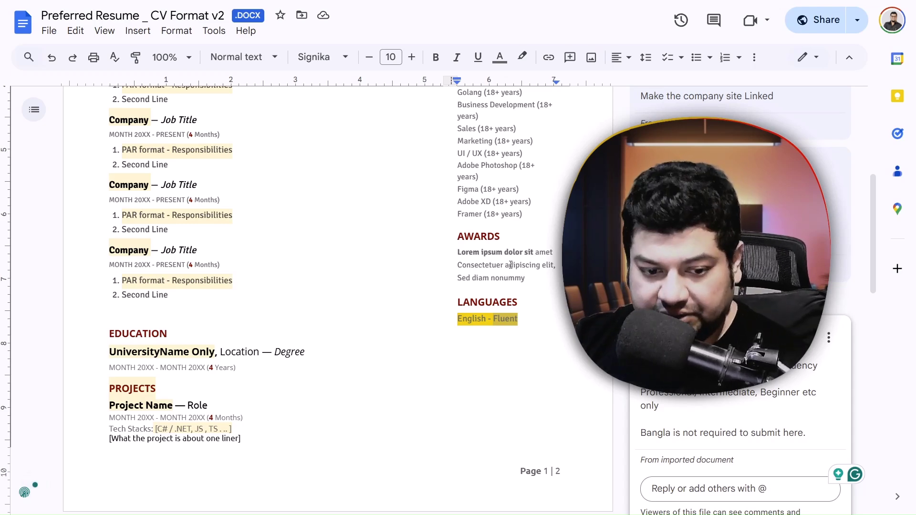
Step: Delete the empty line above EDUCATION, bringing the page count to 1 of 1
{"action": "left_click", "coordinate": [287, 310]}
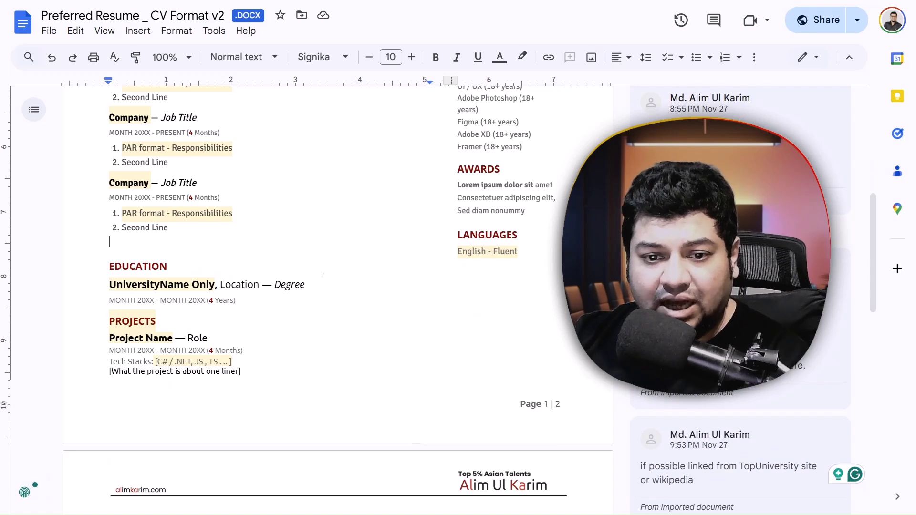
{"action": "key", "text": "Delete"}
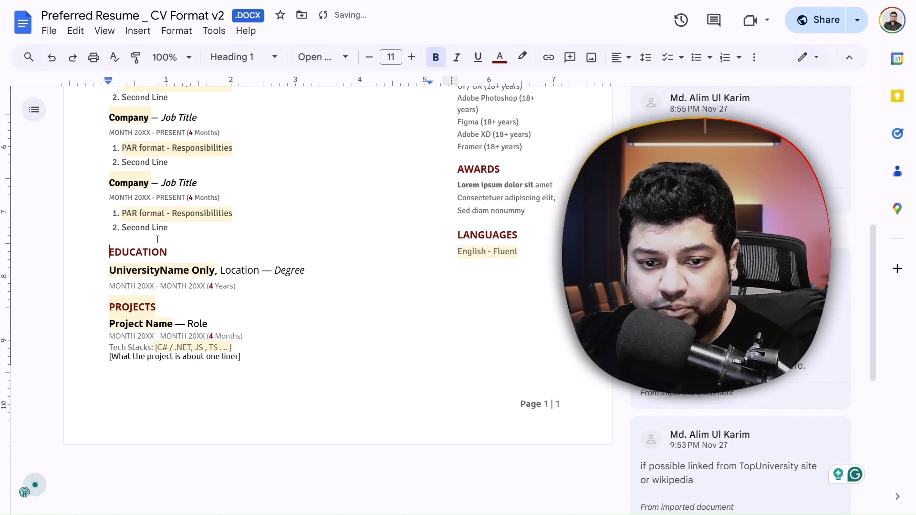
{"action": "scroll", "coordinate": [238, 325], "scroll_direction": "up", "scroll_amount": 2}
{"action": "scroll", "coordinate": [149, 460], "scroll_direction": "down", "scroll_amount": 3}
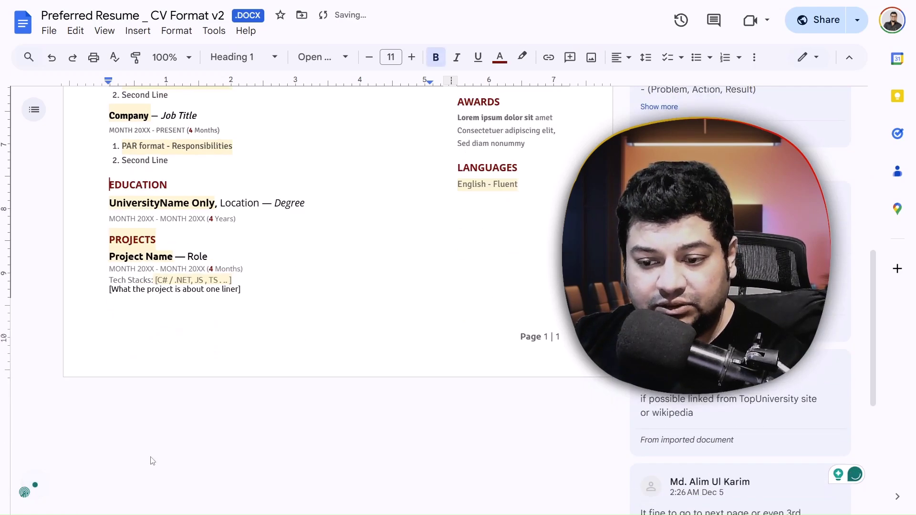
{"action": "scroll", "coordinate": [149, 459], "scroll_direction": "up", "scroll_amount": 4}
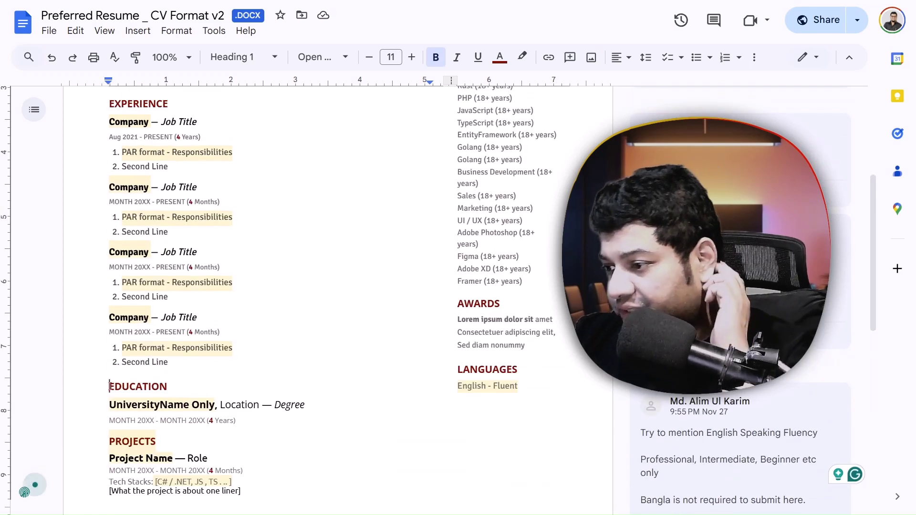
{"action": "scroll", "coordinate": [109, 387], "scroll_direction": "down", "scroll_amount": 2}
Step: Restyle the 'UniversityName Only, Location — Degree' lines in smaller Signika text, then reselect the university name
{"action": "left_click", "coordinate": [178, 338]}
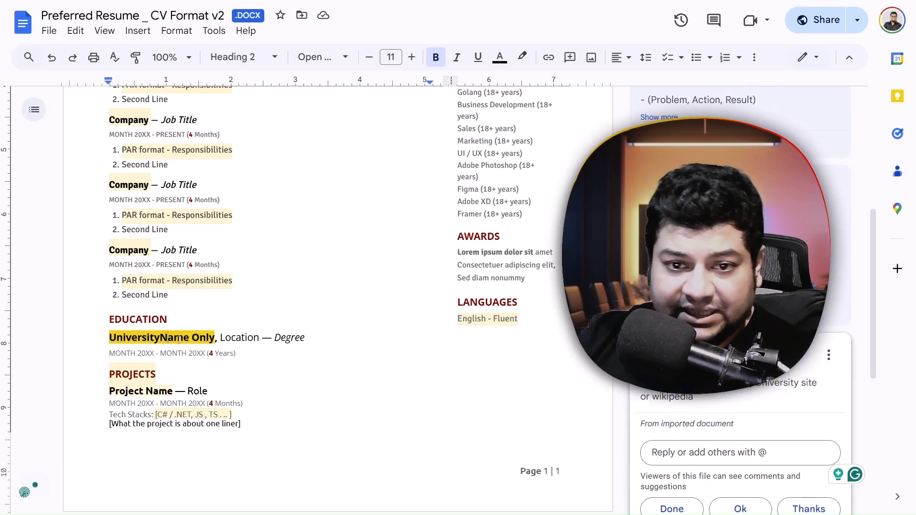
{"action": "left_click_drag", "start_coordinate": [109, 337], "coordinate": [235, 353]}
{"action": "type", "text": "UniversityName Only, Location — Degree MONTH 20XX - MONTH 20XX (4 Years)"}
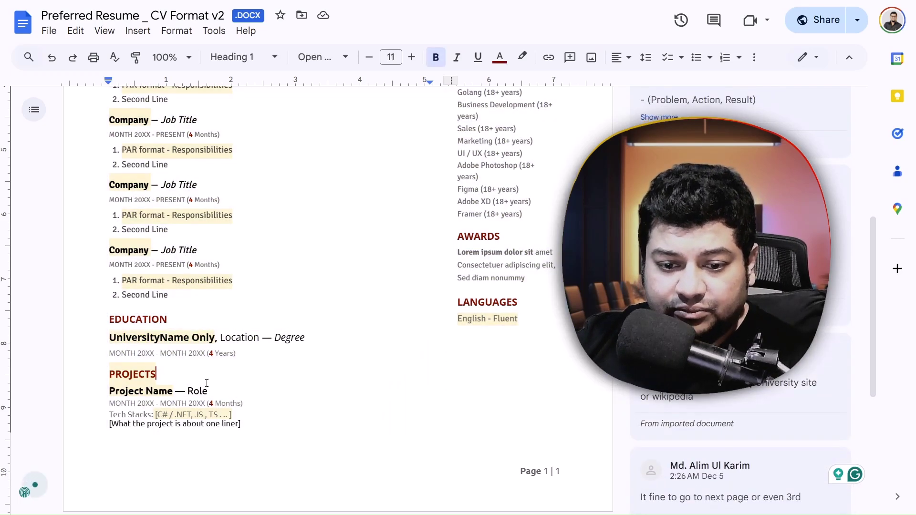
{"action": "left_click_drag", "start_coordinate": [115, 337], "coordinate": [192, 339]}
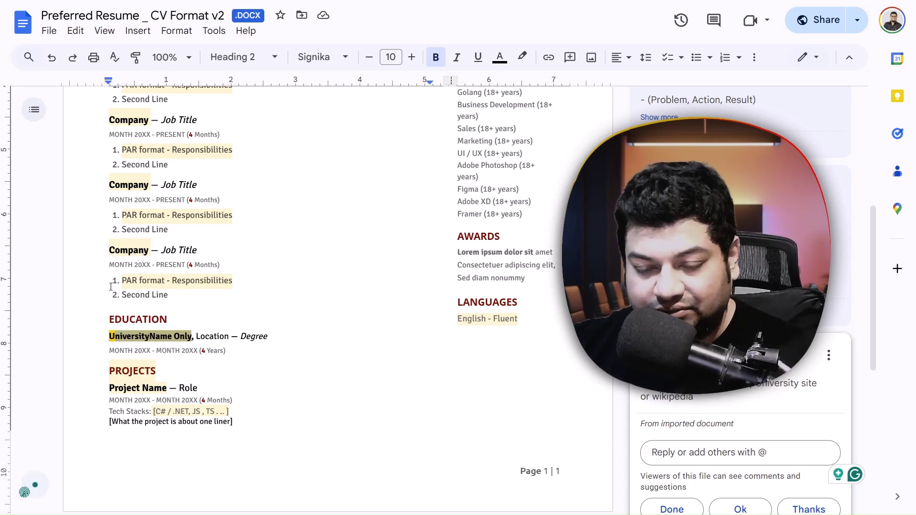
{"action": "left_click", "coordinate": [169, 352]}
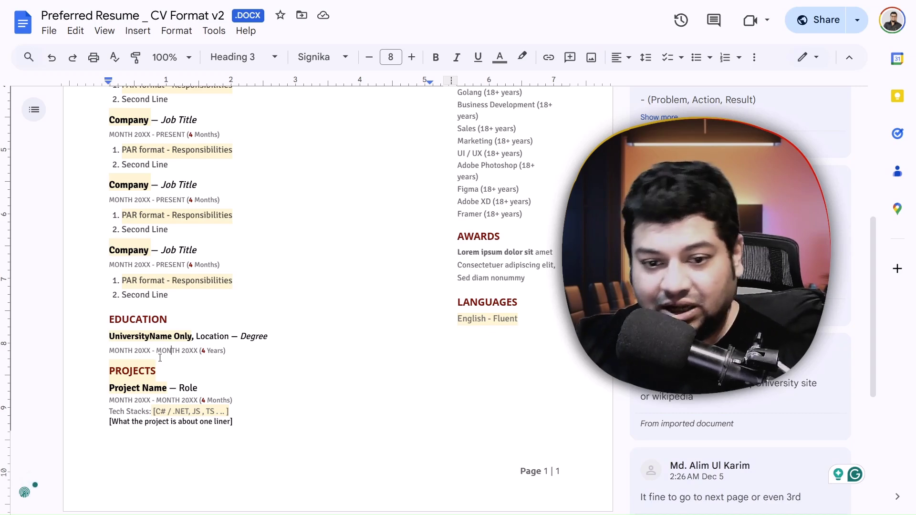
{"action": "double_click", "coordinate": [209, 337]}
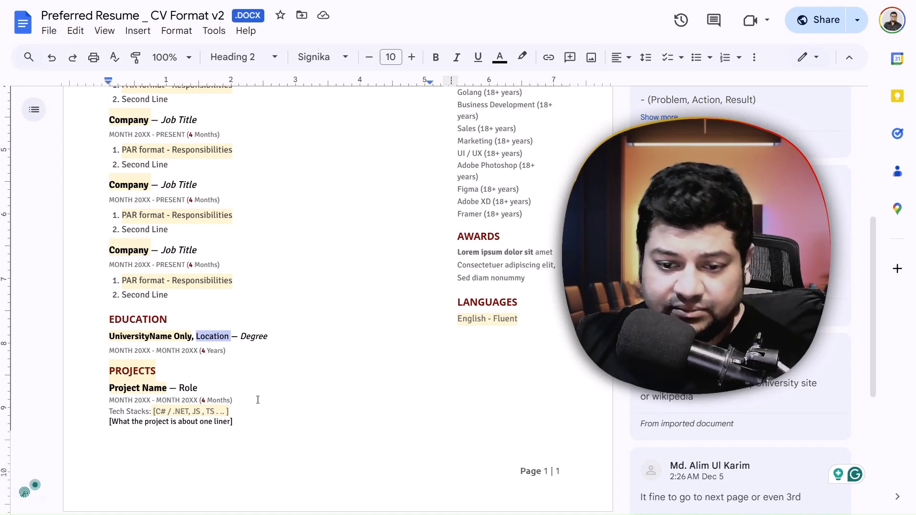
{"action": "left_click", "coordinate": [110, 389]}
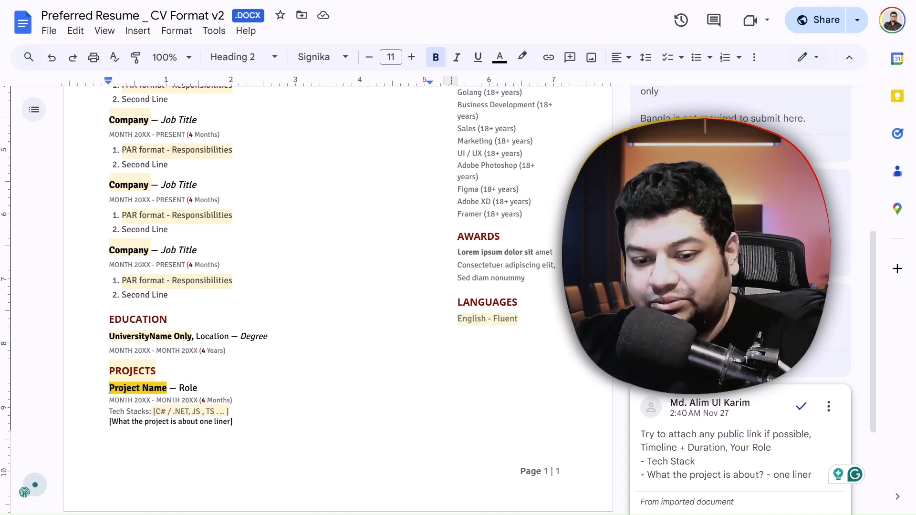
{"action": "left_click", "coordinate": [132, 405]}
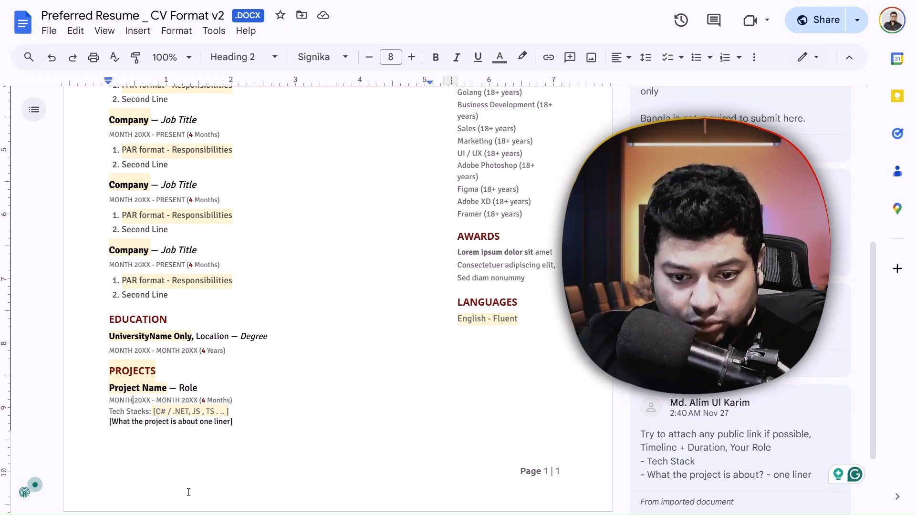
{"action": "scroll", "coordinate": [189, 492], "scroll_direction": "up", "scroll_amount": 2}
{"action": "scroll", "coordinate": [159, 440], "scroll_direction": "down", "scroll_amount": 4}
{"action": "scroll", "coordinate": [160, 439], "scroll_direction": "up", "scroll_amount": 3}
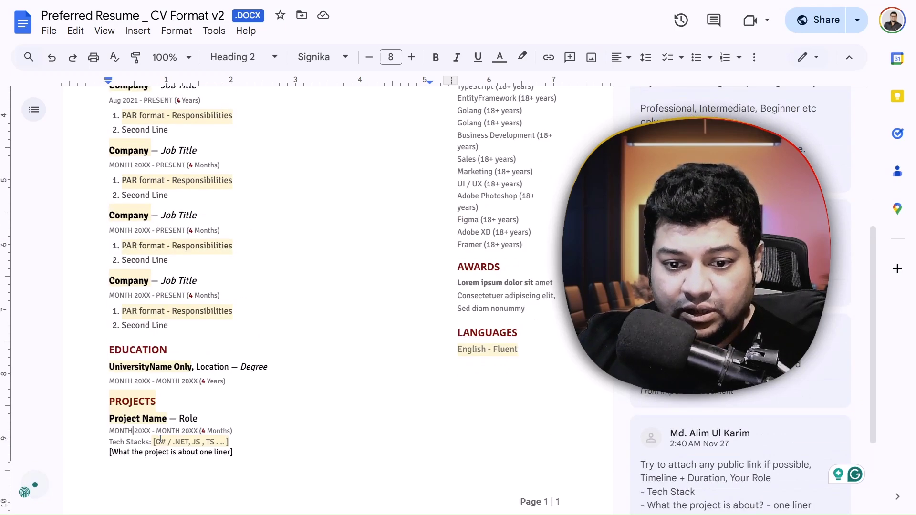
{"action": "left_click", "coordinate": [128, 420]}
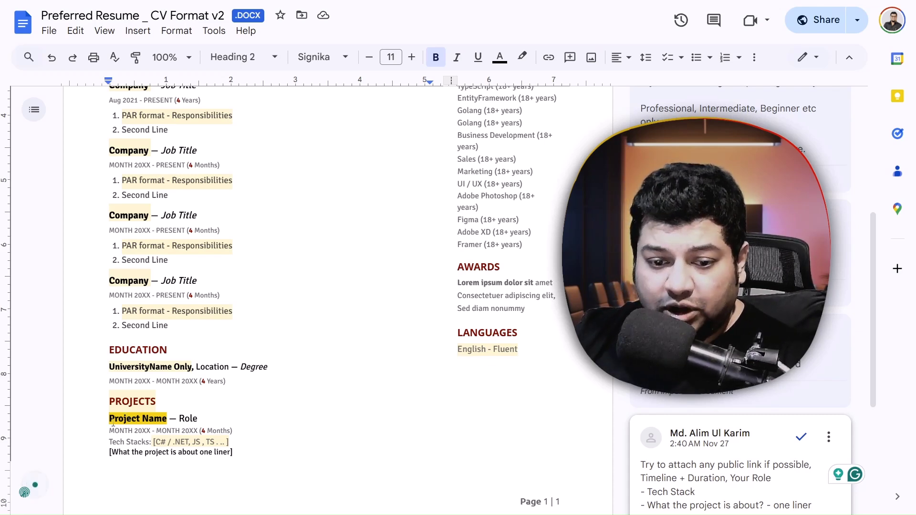
{"action": "left_click_drag", "start_coordinate": [109, 418], "coordinate": [167, 420]}
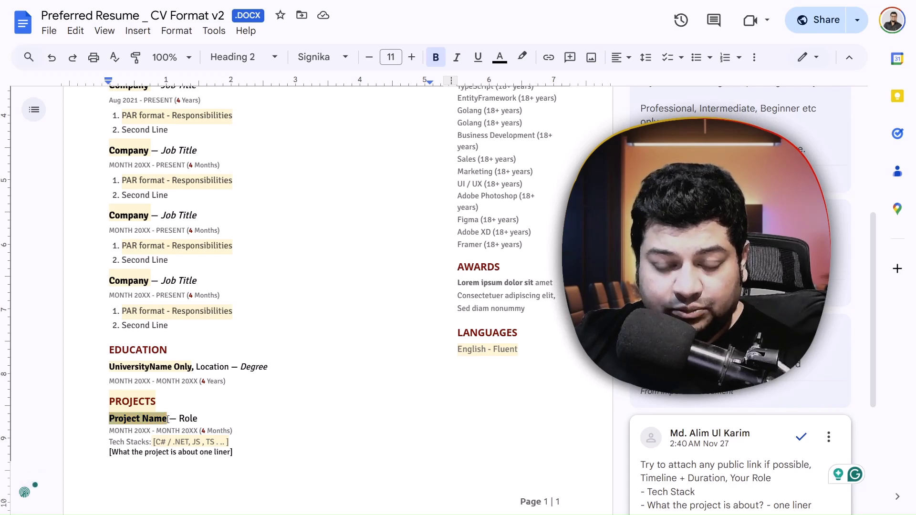
{"action": "right_click", "coordinate": [165, 419]}
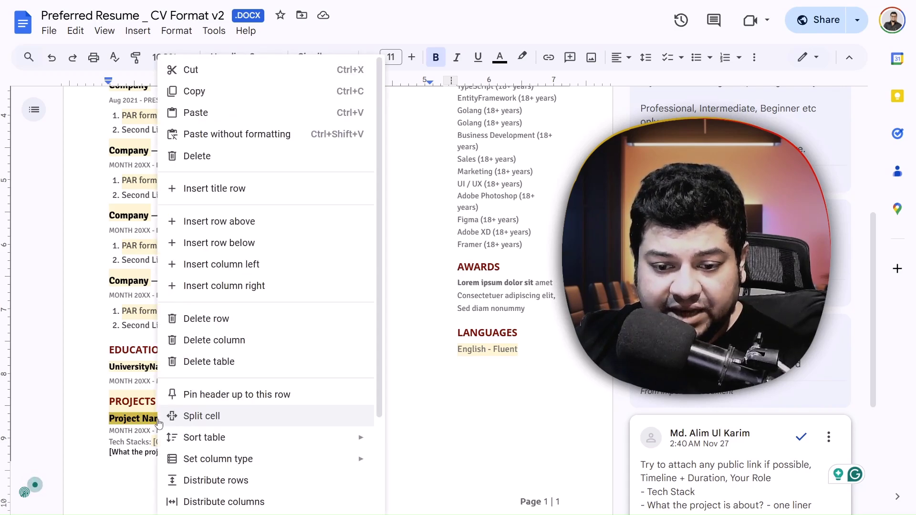
{"action": "scroll", "coordinate": [234, 430], "scroll_direction": "down", "scroll_amount": 2}
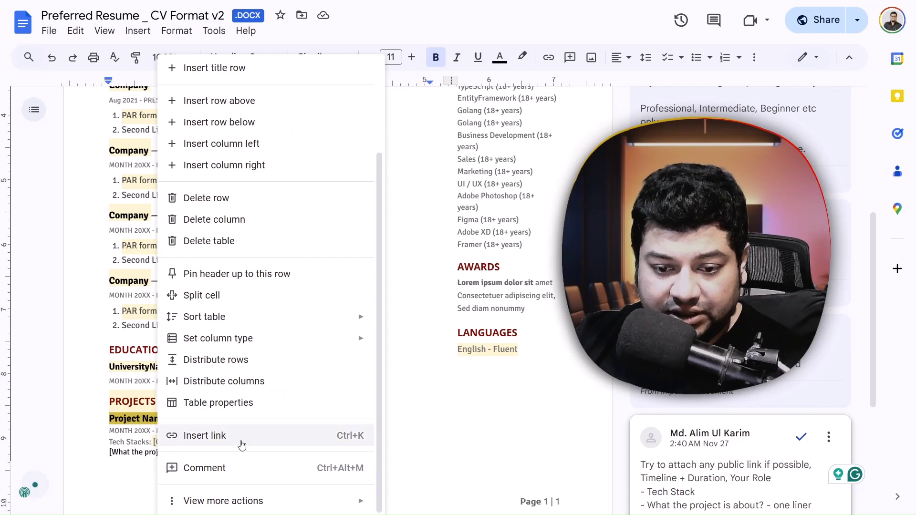
{"action": "left_click", "coordinate": [238, 438]}
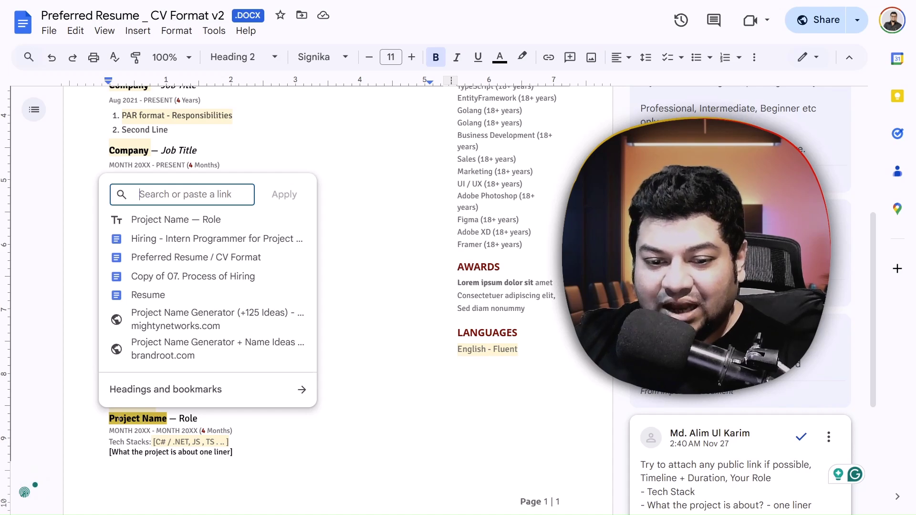
{"action": "double_click", "coordinate": [182, 419]}
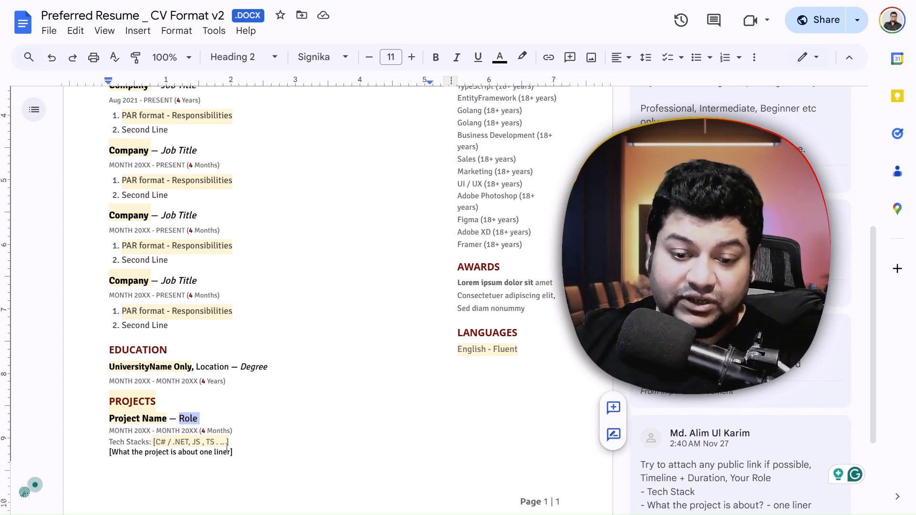
{"action": "left_click_drag", "start_coordinate": [113, 442], "coordinate": [150, 441]}
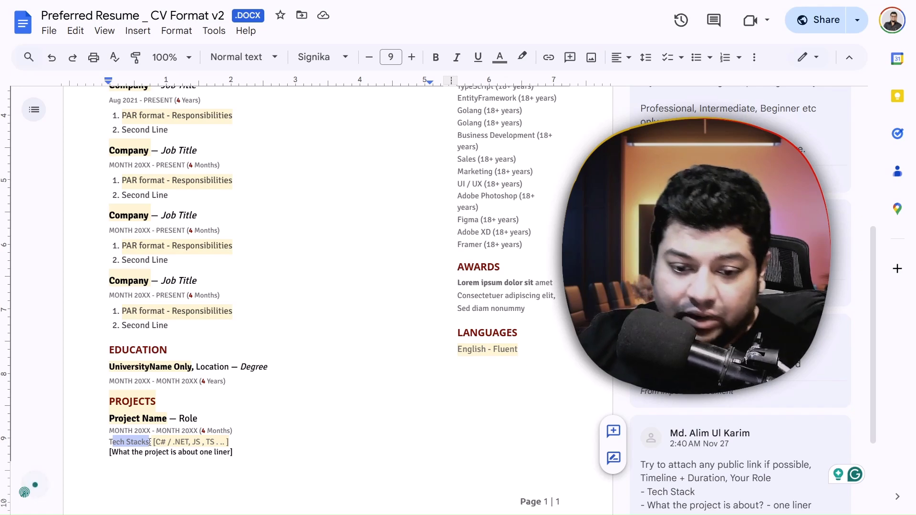
{"action": "left_click_drag", "start_coordinate": [108, 453], "coordinate": [237, 447]}
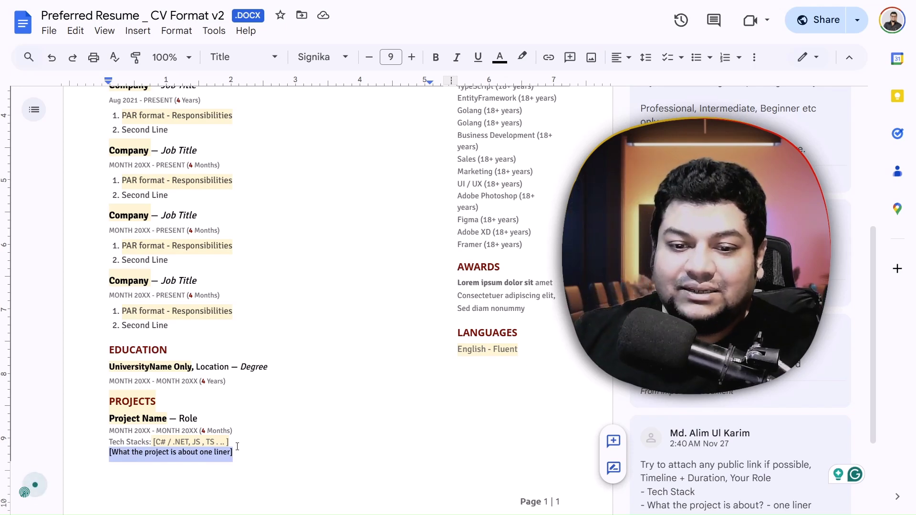
{"action": "scroll", "coordinate": [237, 446], "scroll_direction": "up", "scroll_amount": 3}
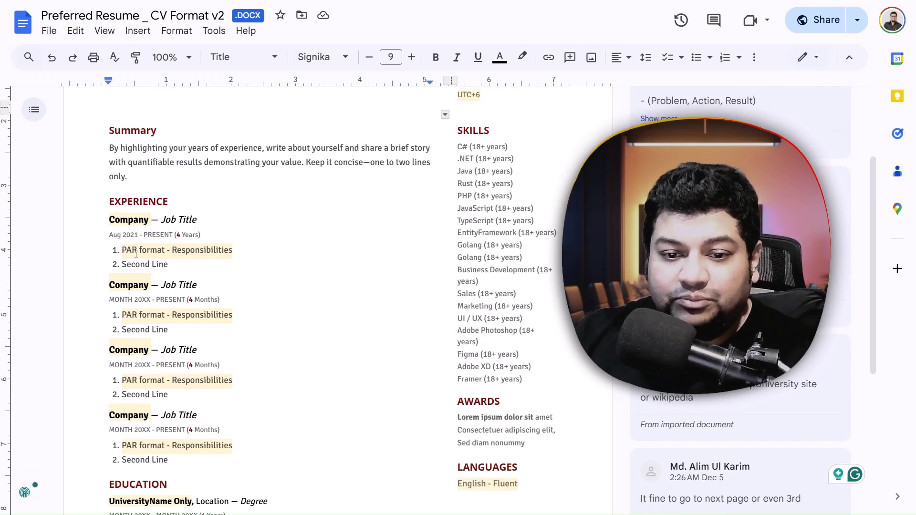
{"action": "left_click", "coordinate": [136, 253]}
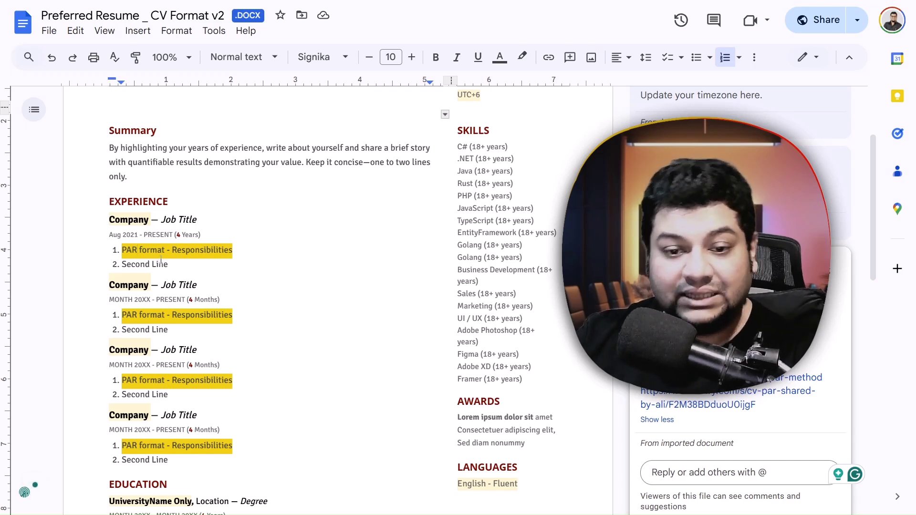
{"action": "scroll", "coordinate": [153, 372], "scroll_direction": "down", "scroll_amount": 3}
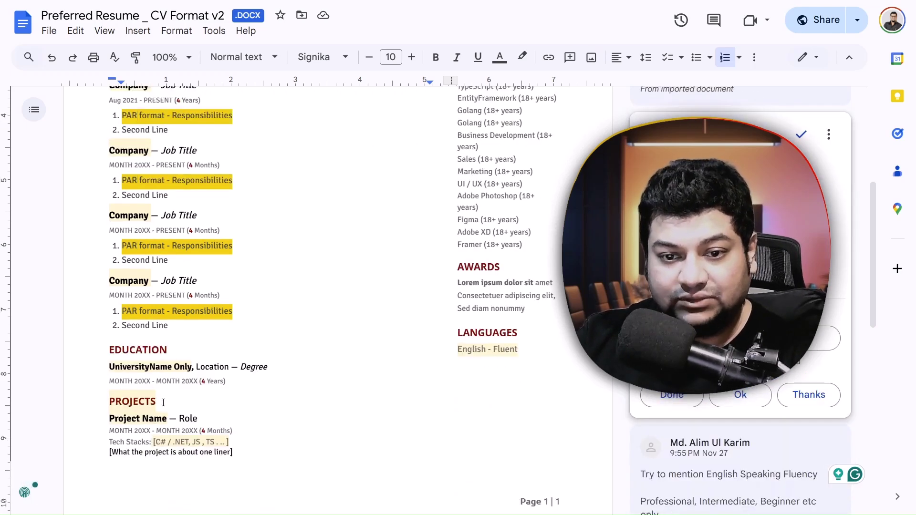
{"action": "left_click", "coordinate": [162, 426]}
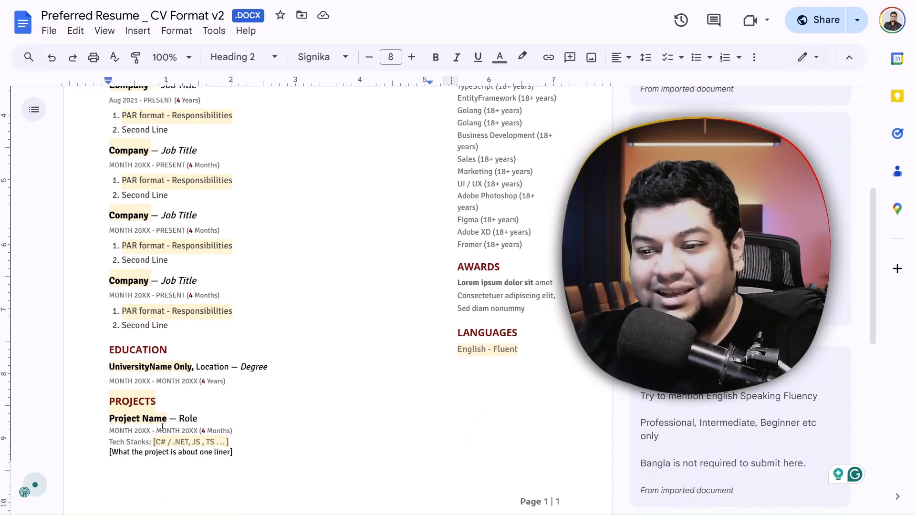
{"action": "scroll", "coordinate": [397, 401], "scroll_direction": "up", "scroll_amount": 1}
{"action": "scroll", "coordinate": [397, 401], "scroll_direction": "down", "scroll_amount": 3}
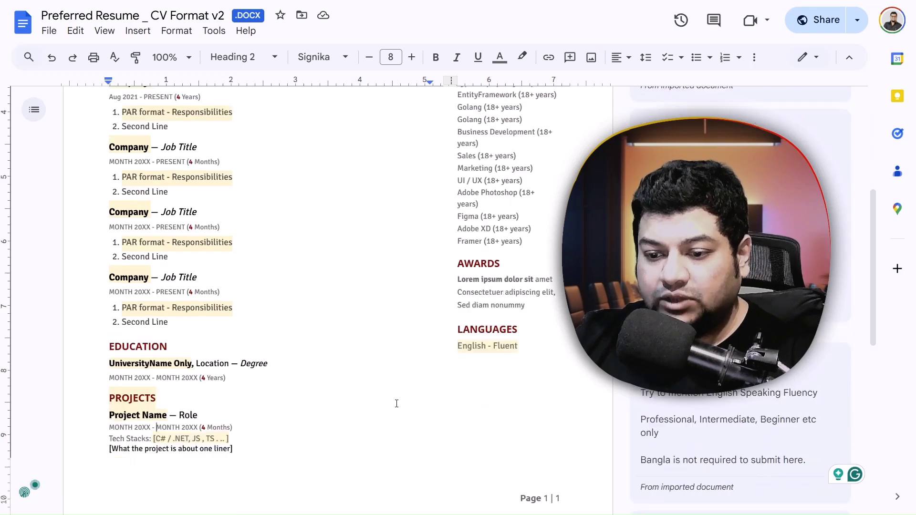
{"action": "scroll", "coordinate": [395, 406], "scroll_direction": "up", "scroll_amount": 3}
{"action": "scroll", "coordinate": [395, 406], "scroll_direction": "down", "scroll_amount": 3}
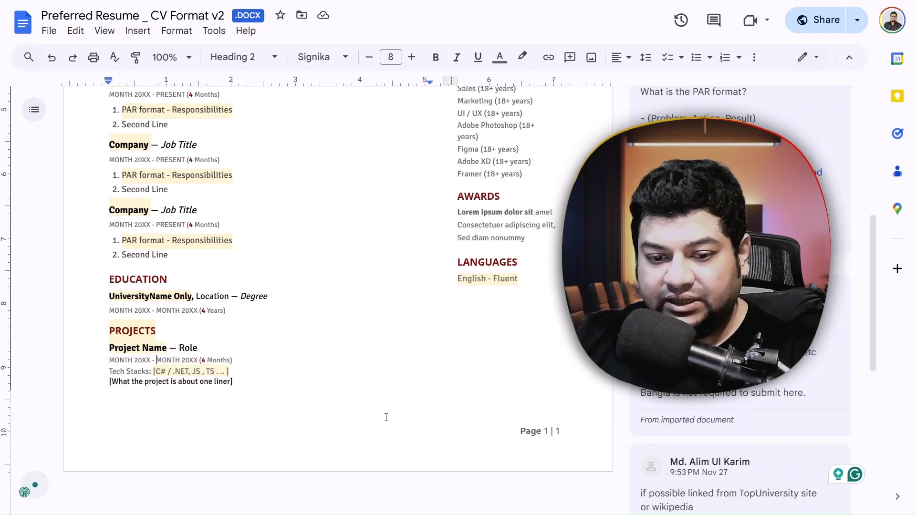
{"action": "scroll", "coordinate": [382, 420], "scroll_direction": "up", "scroll_amount": 5}
{"action": "scroll", "coordinate": [375, 428], "scroll_direction": "up", "scroll_amount": 2}
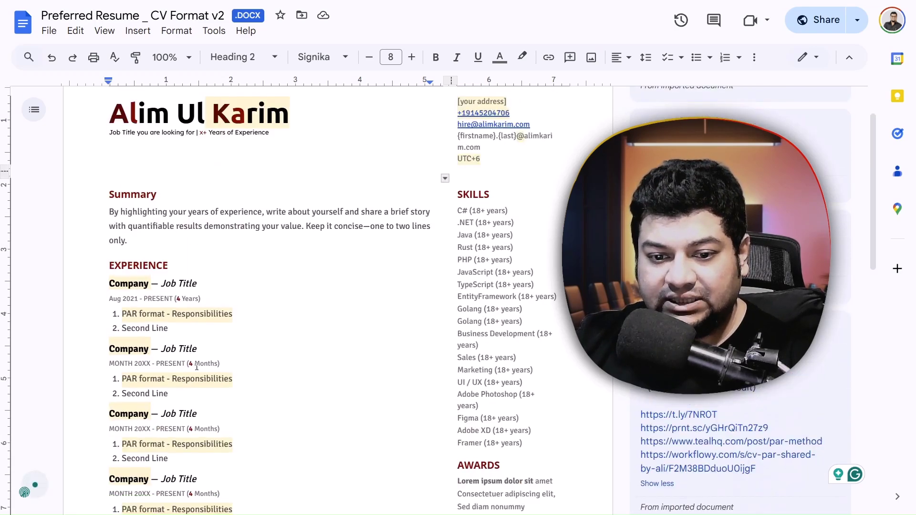
{"action": "left_click", "coordinate": [160, 313]}
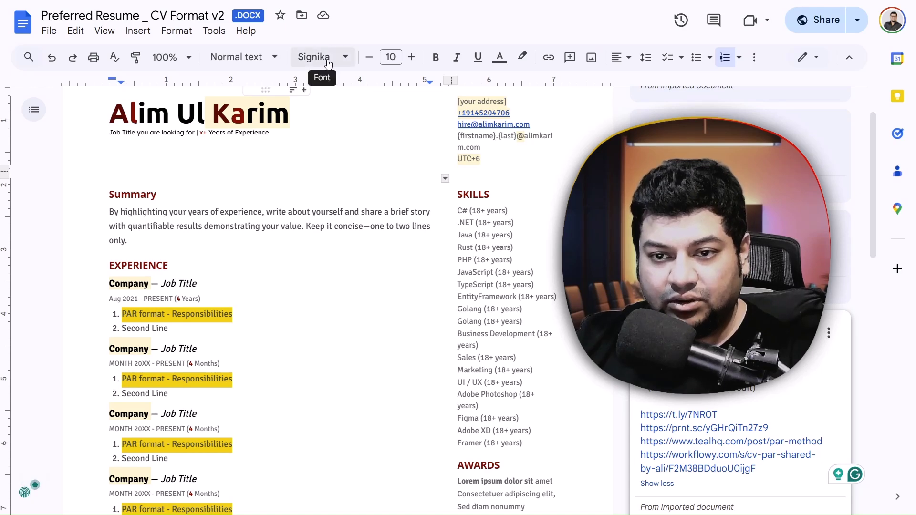